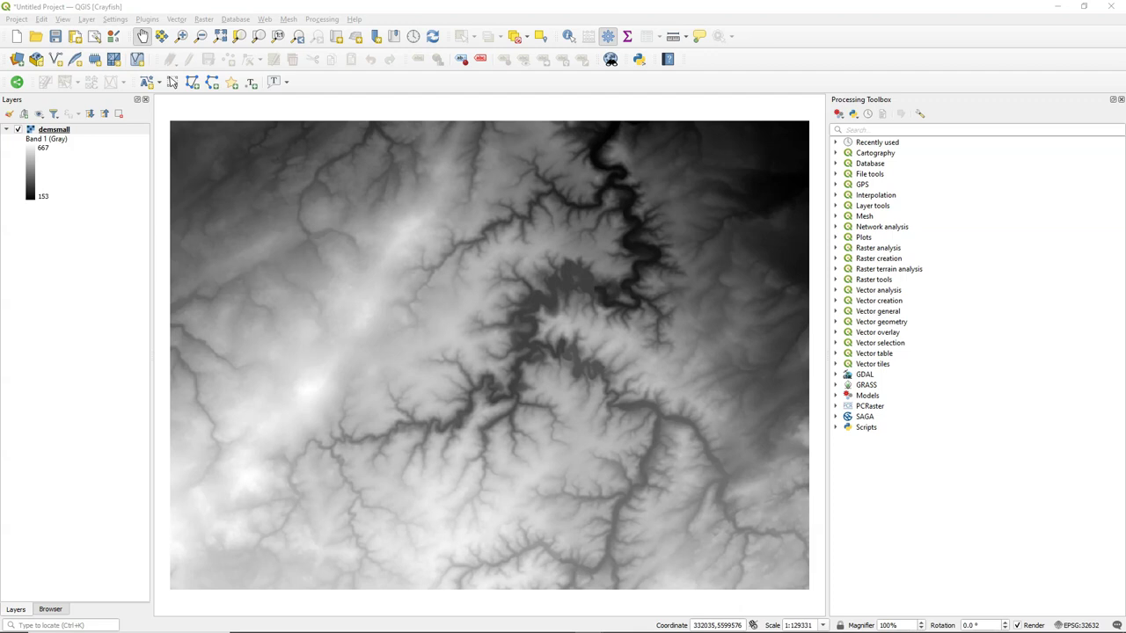
# Convert demsmall to a Scalar PCRaster map saved as D:/HAND/dem.map.
pyautogui.click(835, 406)
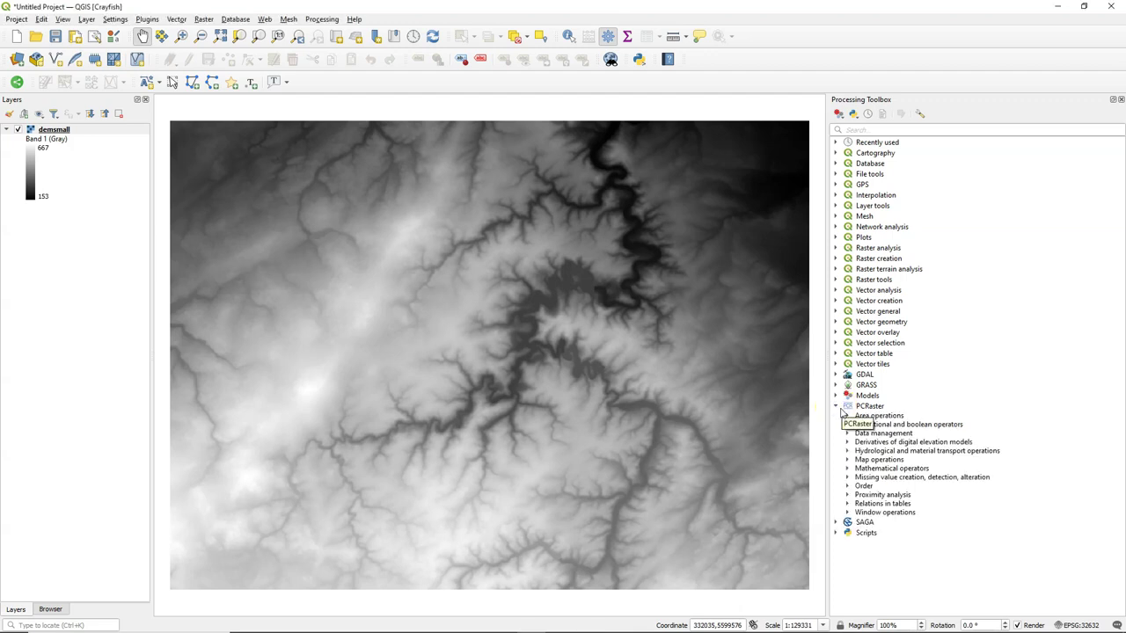
pyautogui.click(846, 433)
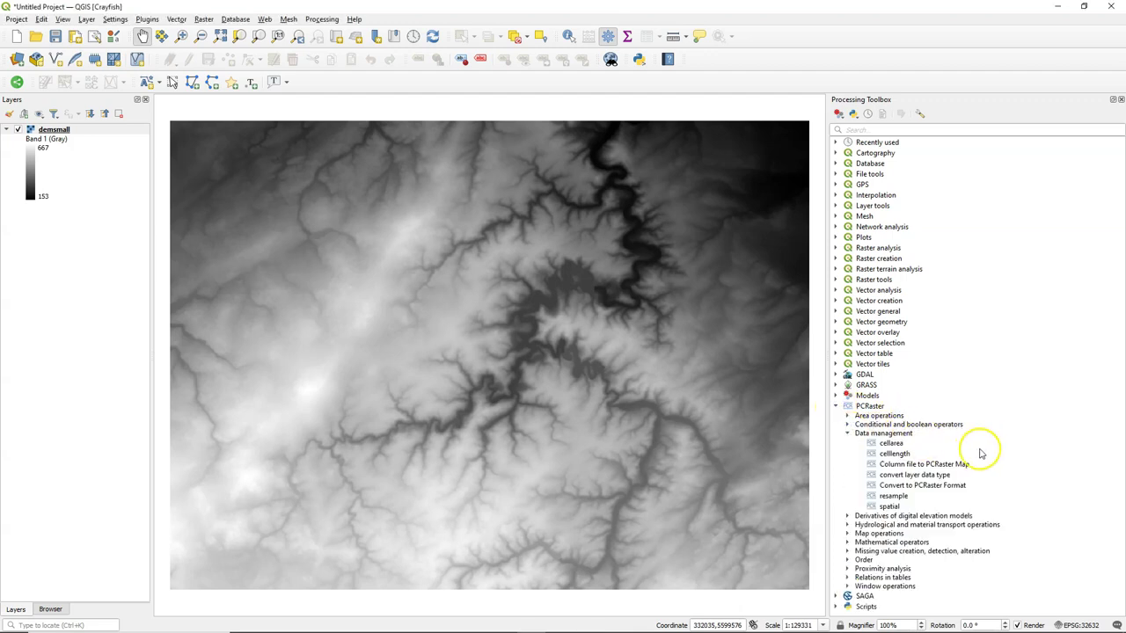
pyautogui.doubleClick(923, 486)
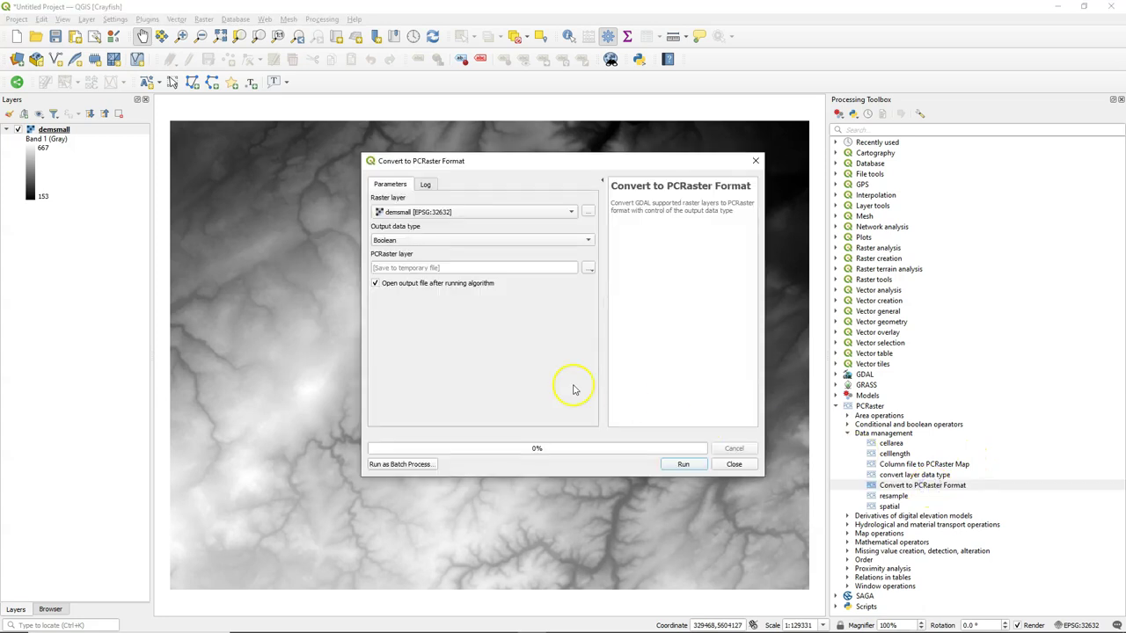
pyautogui.click(383, 241)
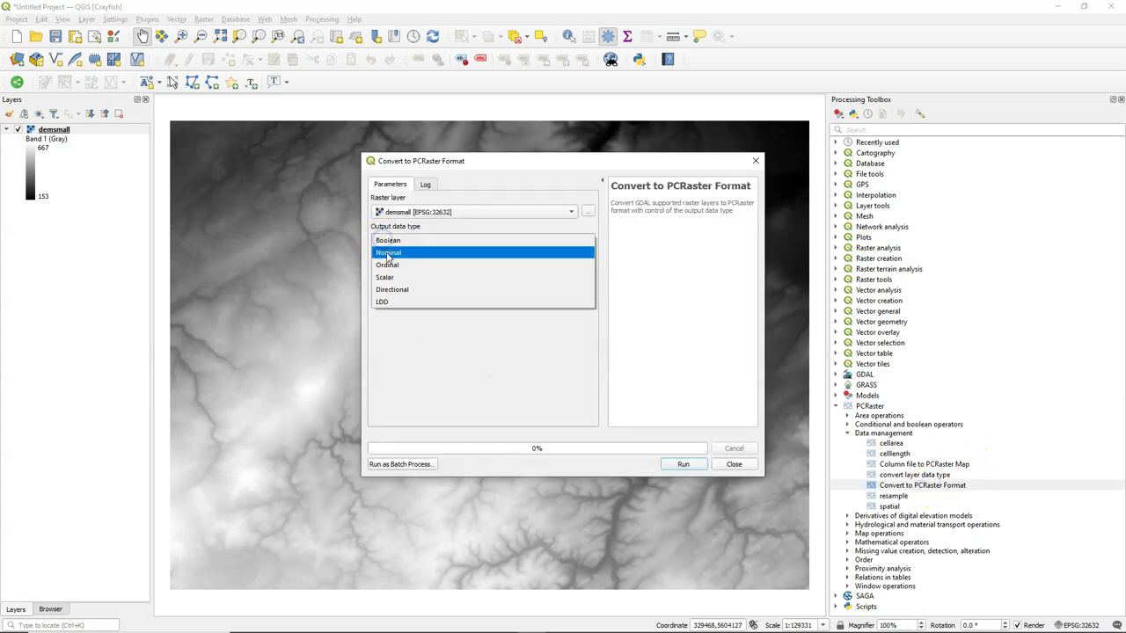
pyautogui.click(384, 277)
pyautogui.click(588, 273)
pyautogui.click(628, 294)
pyautogui.write('dem')
pyautogui.click(723, 432)
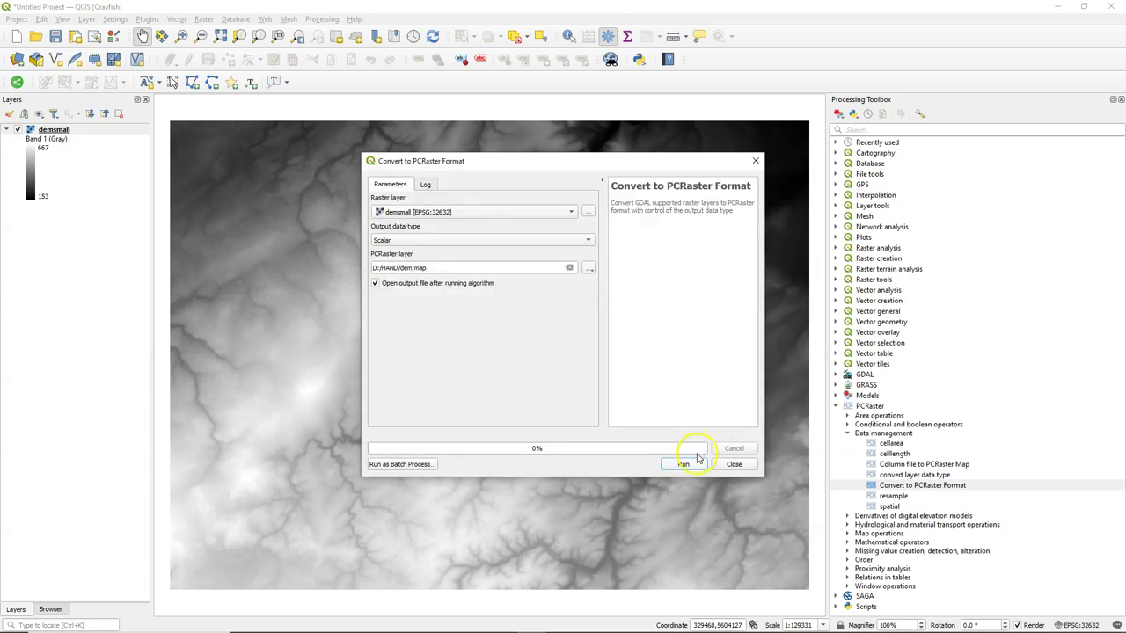
pyautogui.click(682, 464)
pyautogui.click(735, 465)
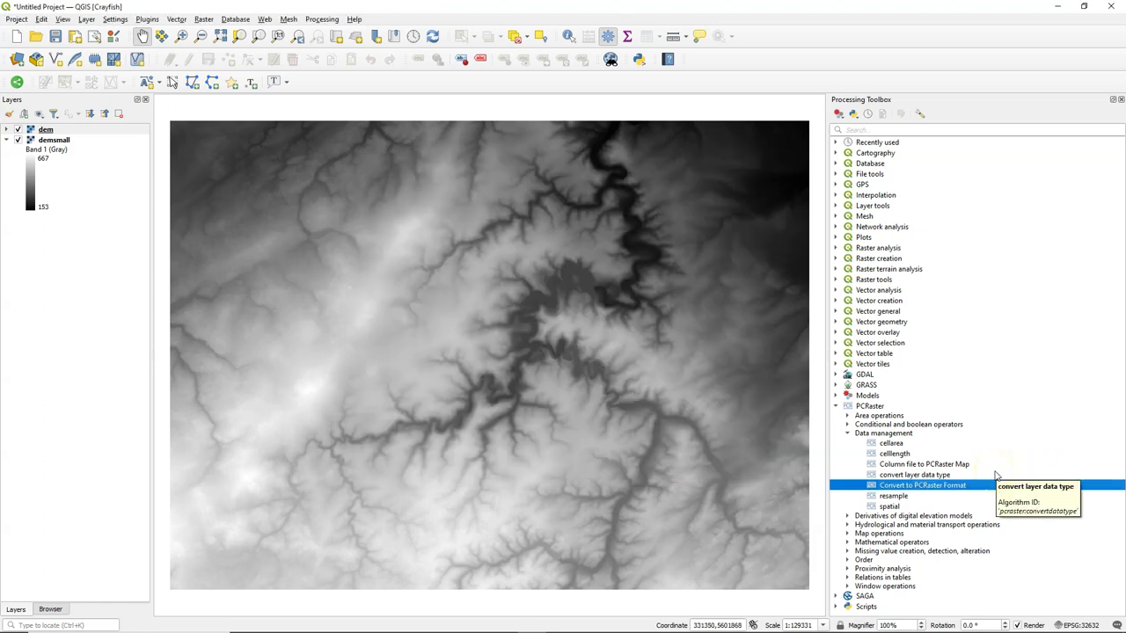
# Run lddcreate on the dem layer, saving the drain direction map as D:/HAND/ldd.map.
pyautogui.click(847, 525)
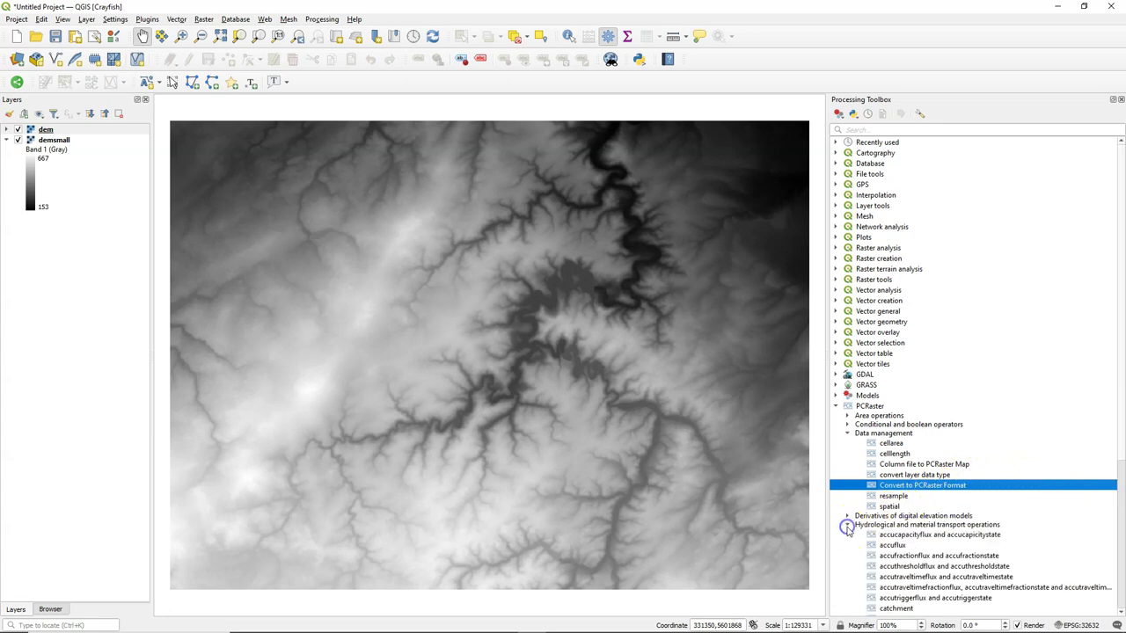
pyautogui.scroll(-4, 906, 541)
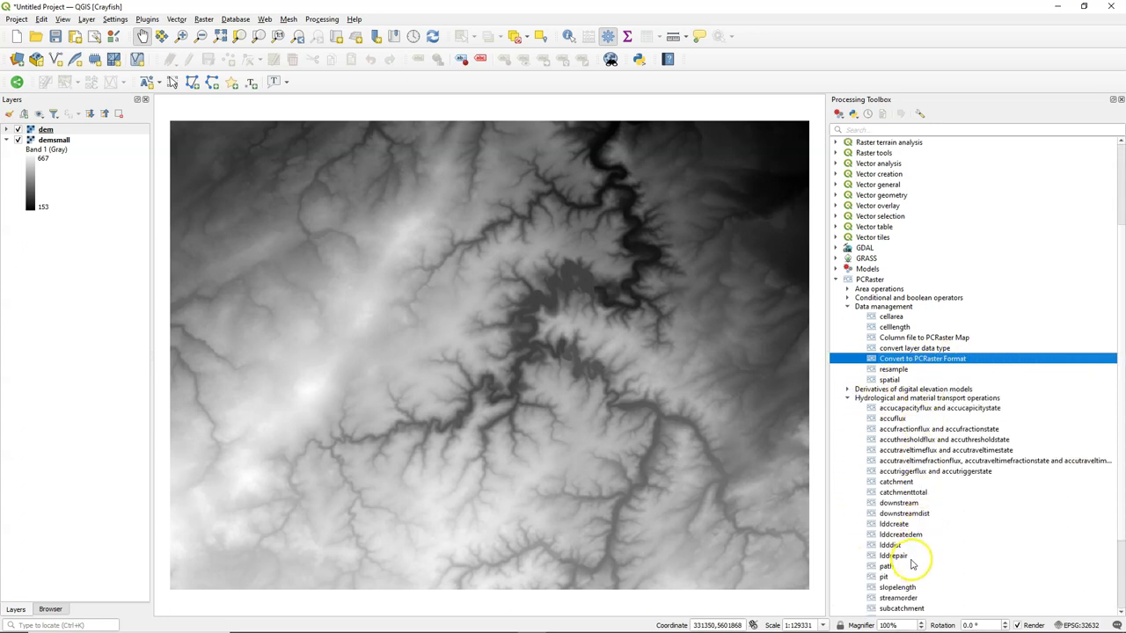
pyautogui.doubleClick(893, 524)
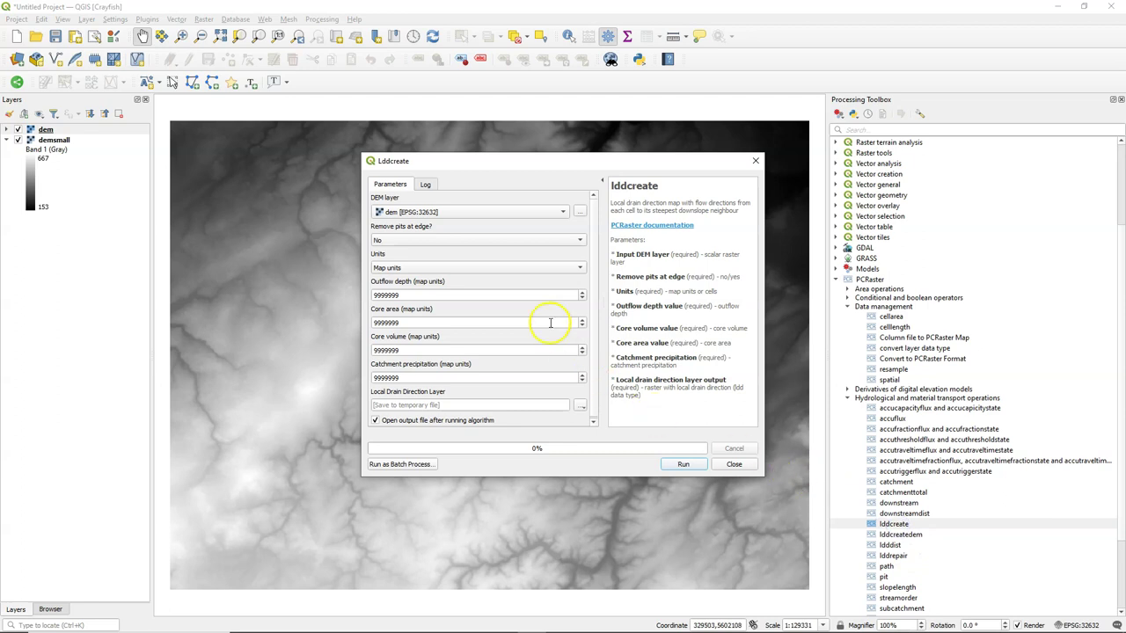
pyautogui.click(581, 406)
pyautogui.click(603, 428)
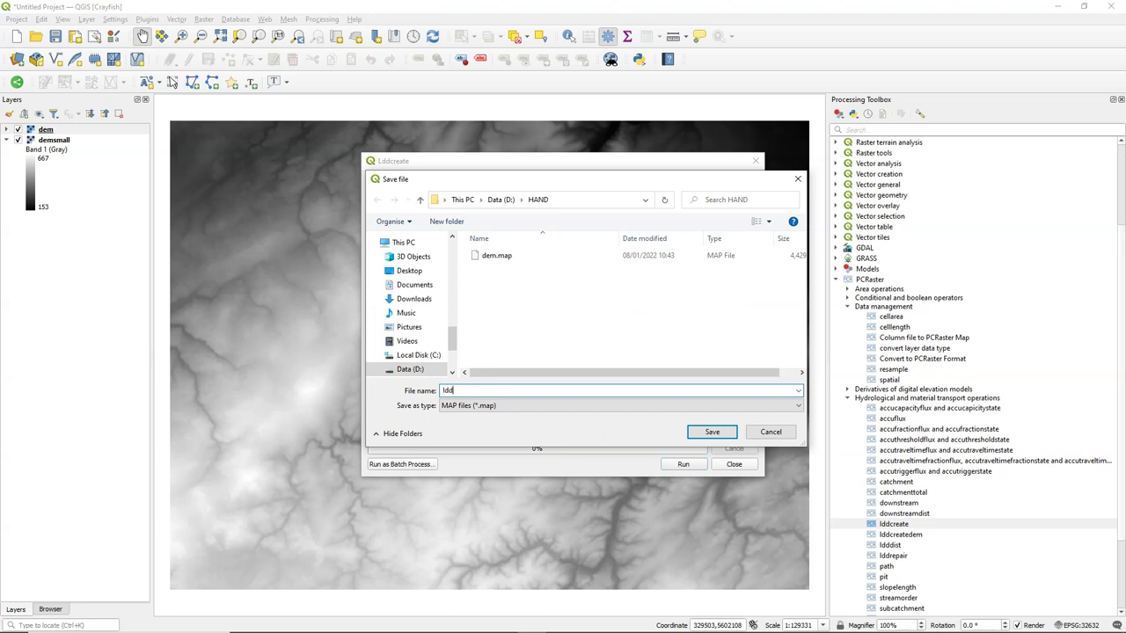
pyautogui.click(711, 431)
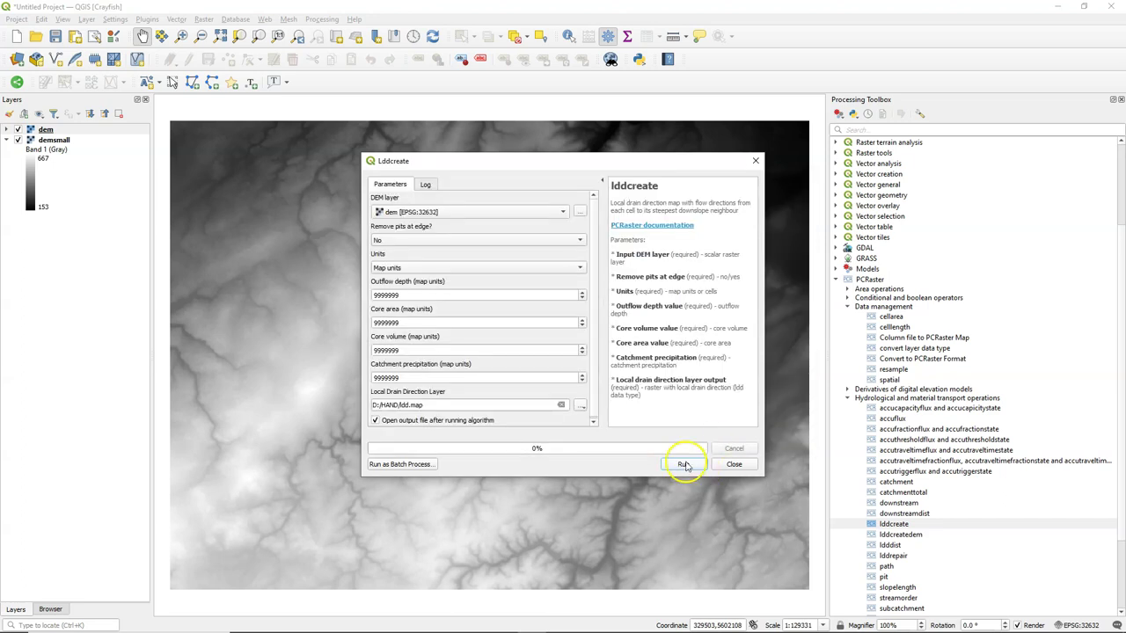
pyautogui.click(683, 465)
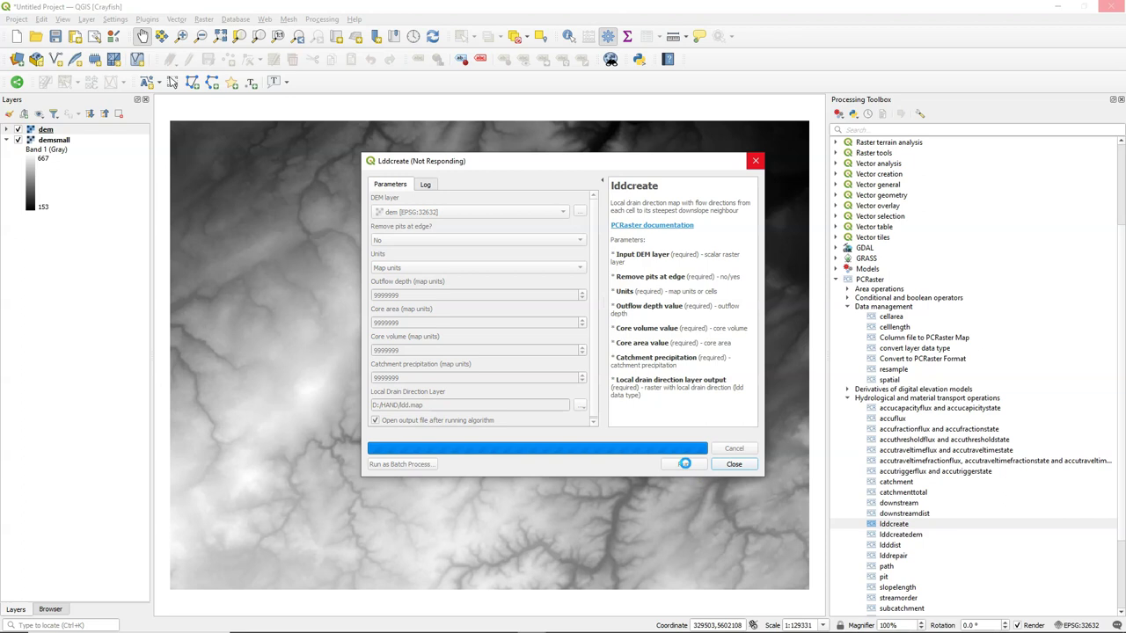
pyautogui.click(890, 379)
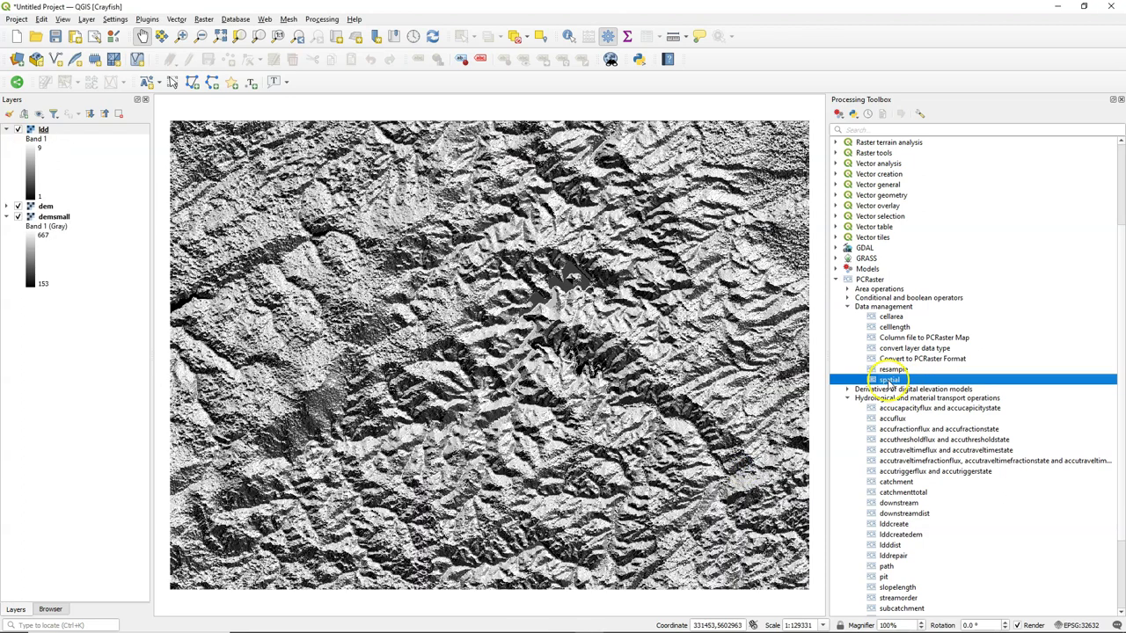
# Create material.map in D:/HAND as a constant Scalar raster of value 1 masked by ldd.
pyautogui.doubleClick(890, 381)
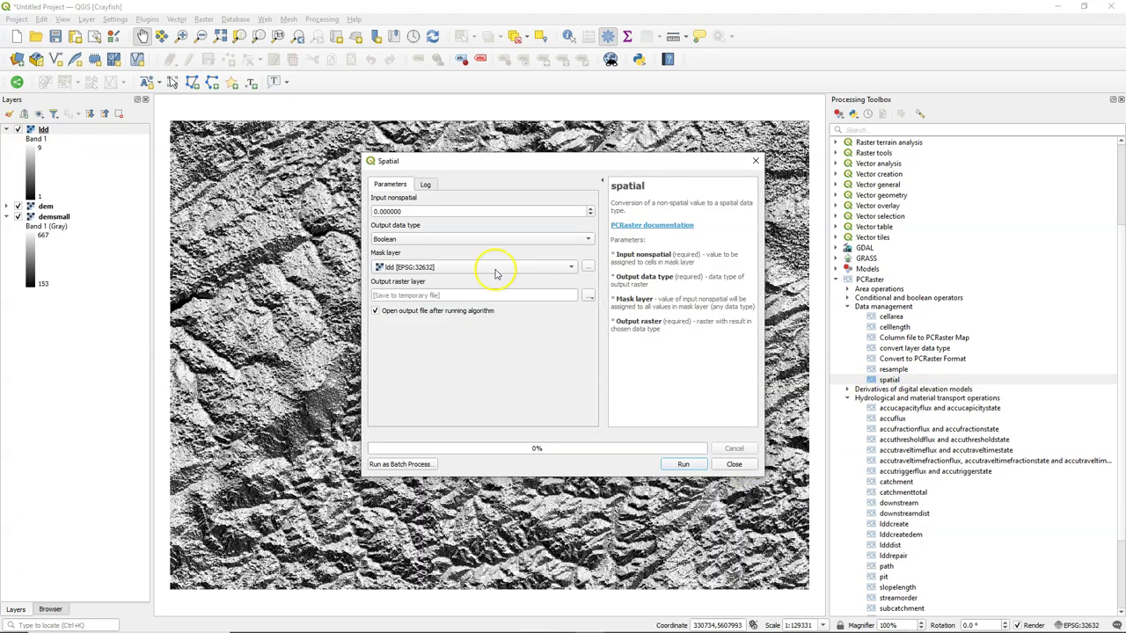
pyautogui.doubleClick(422, 211)
pyautogui.write('1')
pyautogui.click(384, 240)
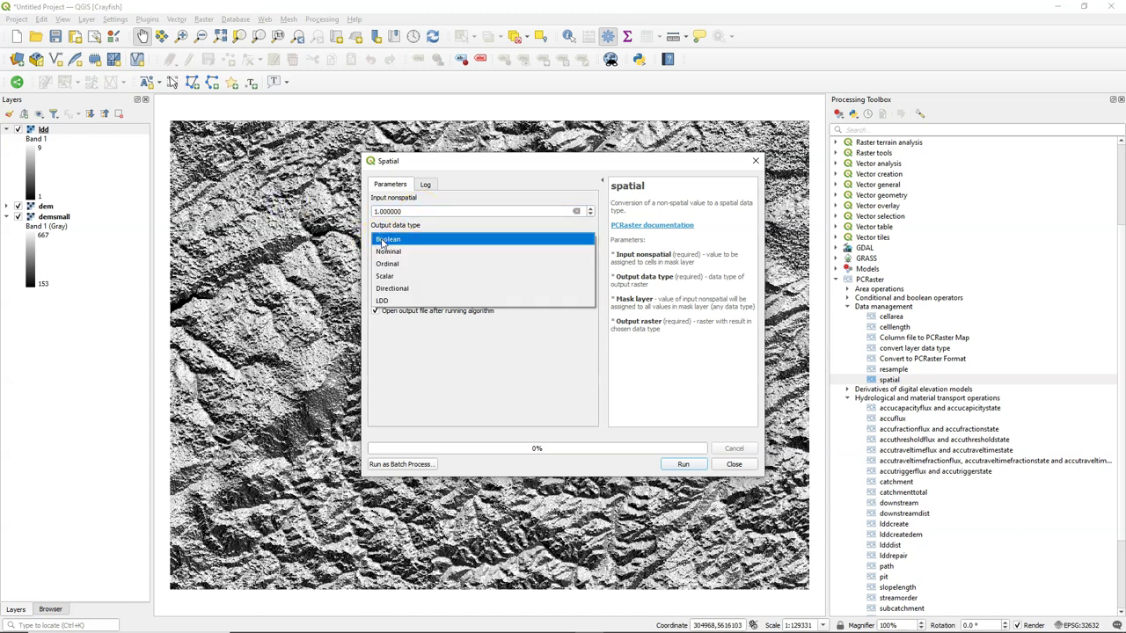
pyautogui.click(385, 277)
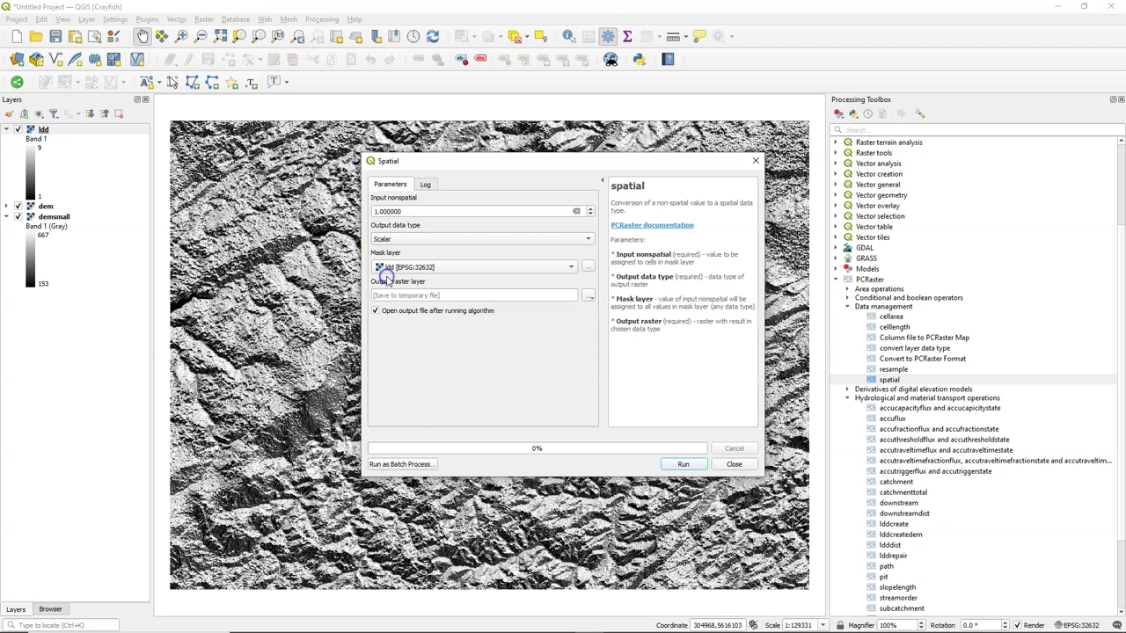
pyautogui.click(588, 296)
pyautogui.click(616, 323)
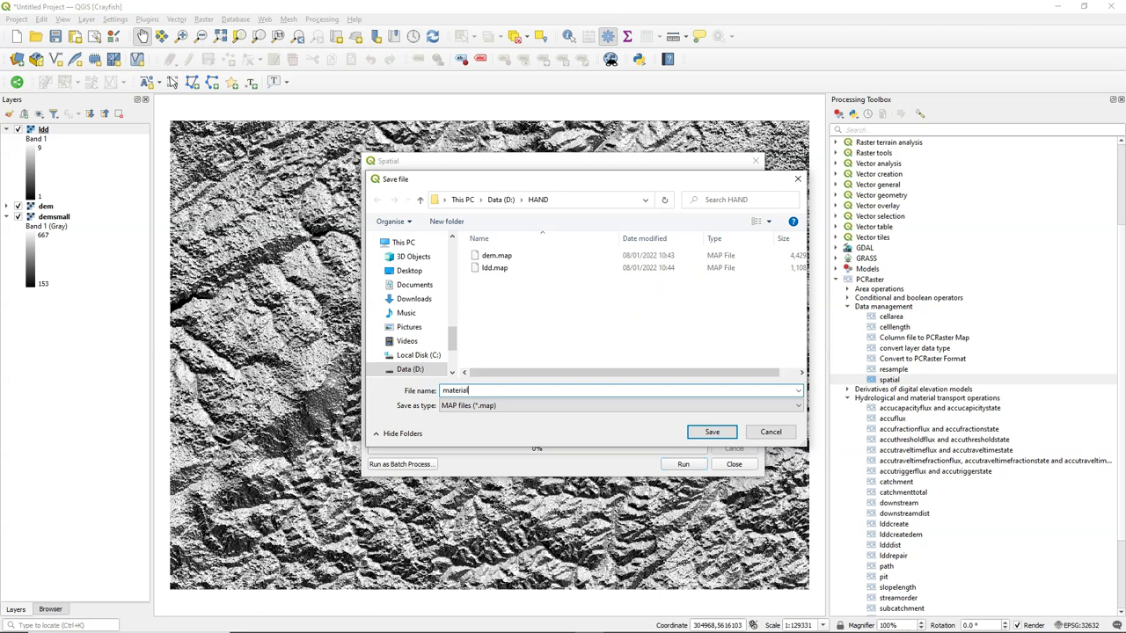
pyautogui.click(723, 431)
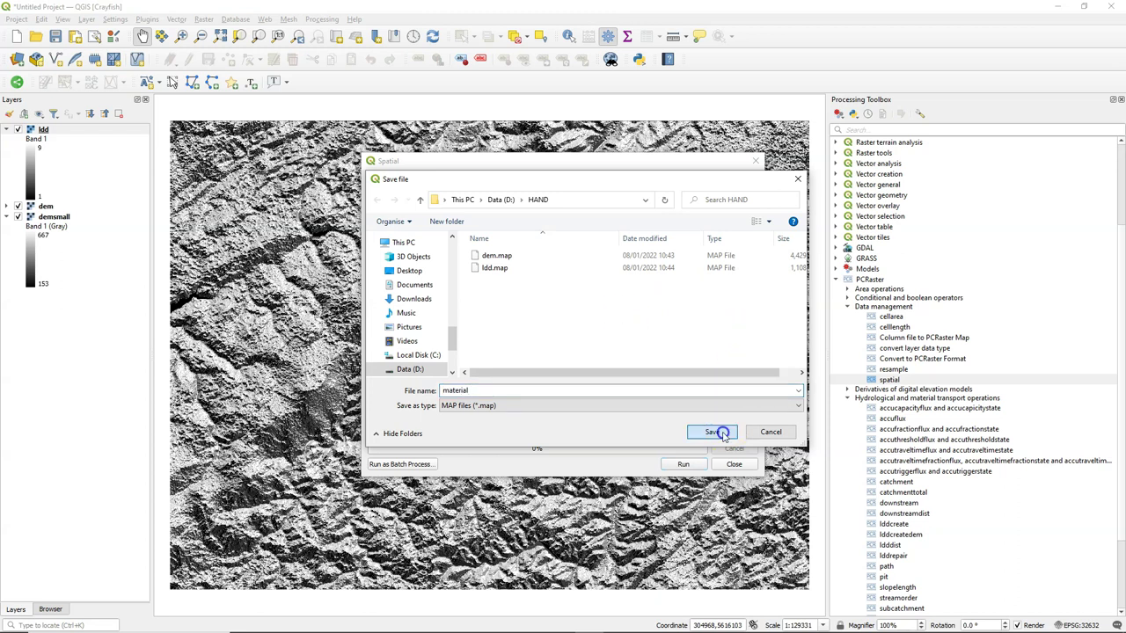
pyautogui.click(686, 464)
pyautogui.click(734, 465)
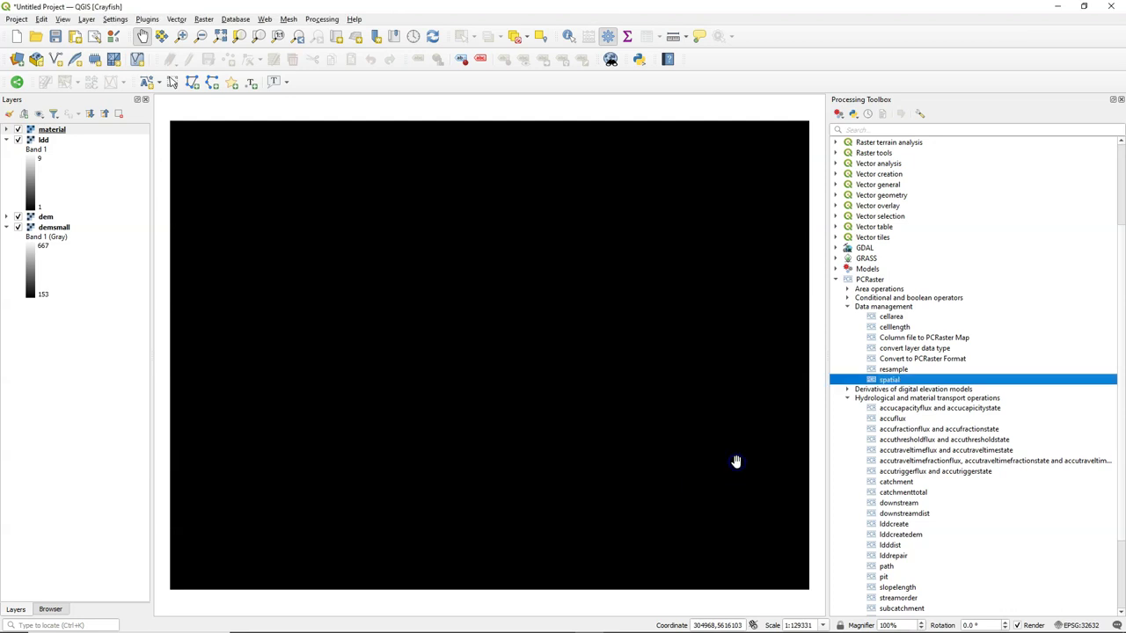
# Run accuflux with ldd and material, saving the result as D:/HAND/flowaccumulation.map.
pyautogui.doubleClick(891, 419)
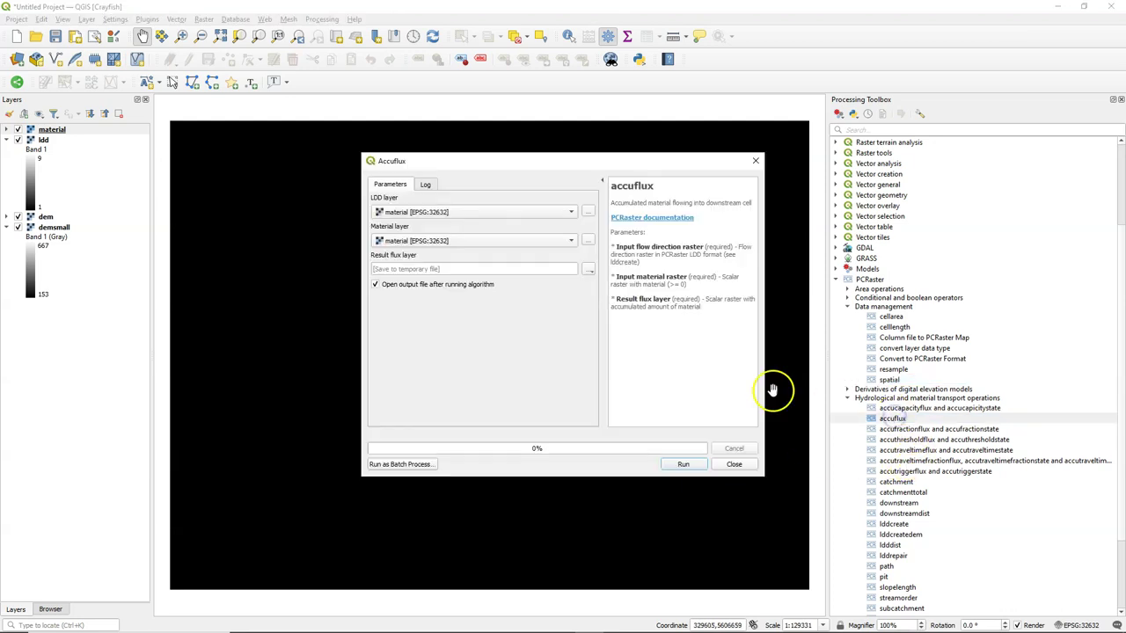
pyautogui.click(401, 213)
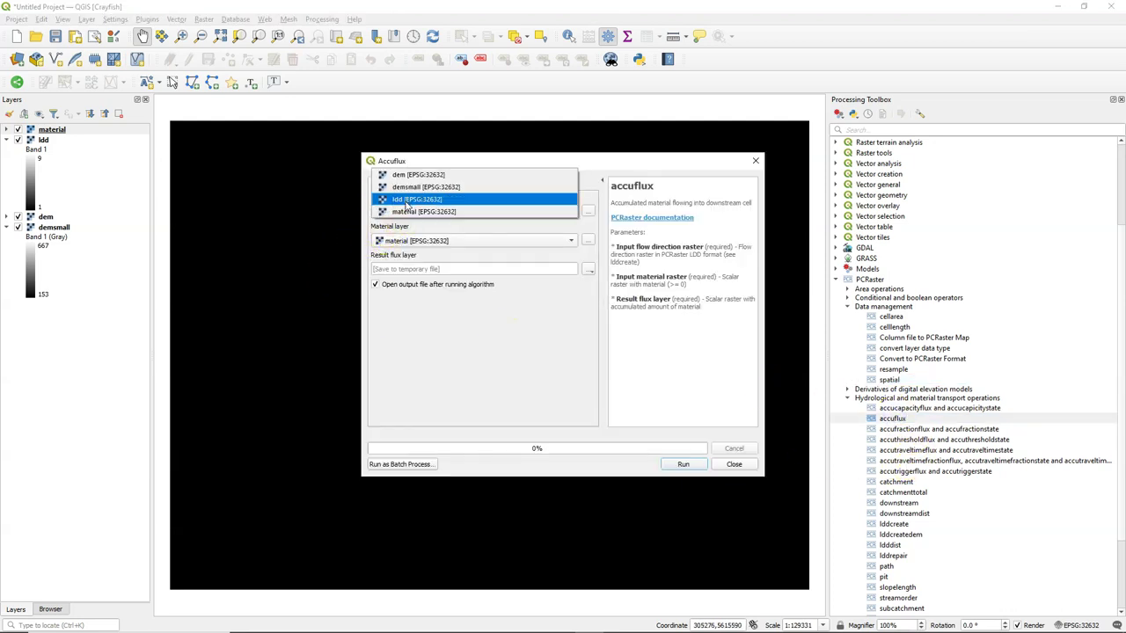
pyautogui.click(411, 200)
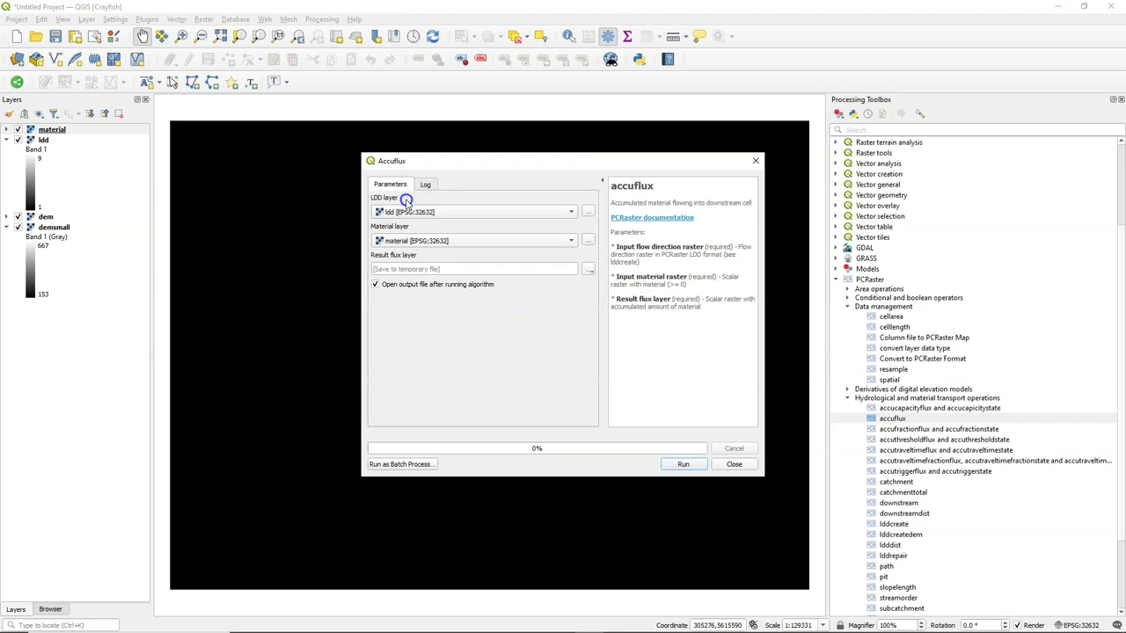
pyautogui.click(588, 269)
pyautogui.click(610, 297)
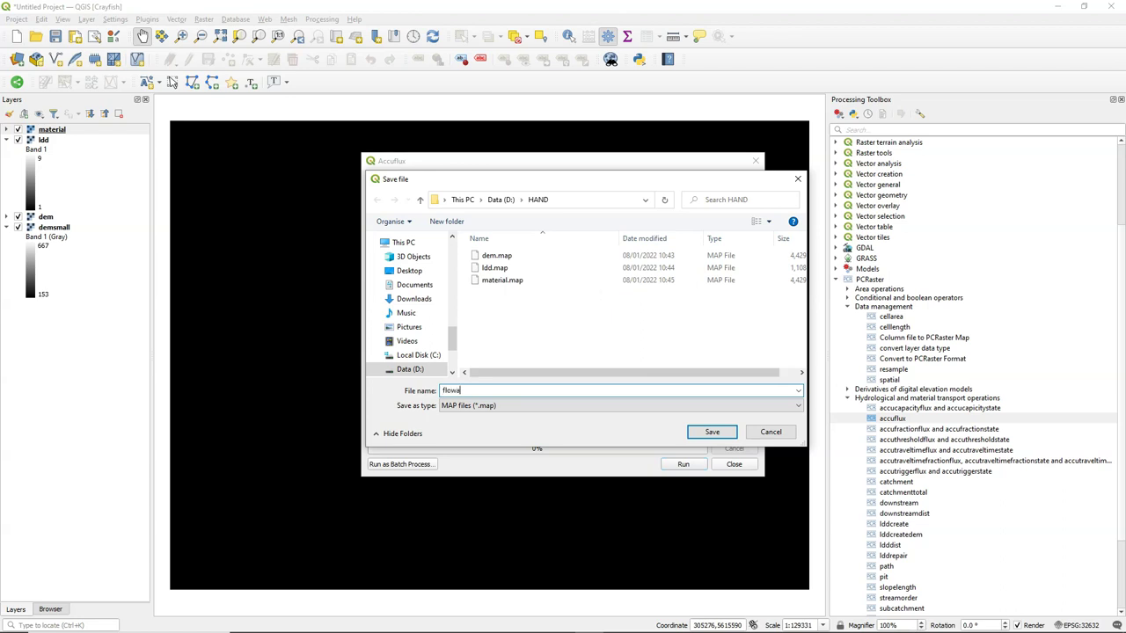
pyautogui.write('flowaccumulation')
pyautogui.click(720, 431)
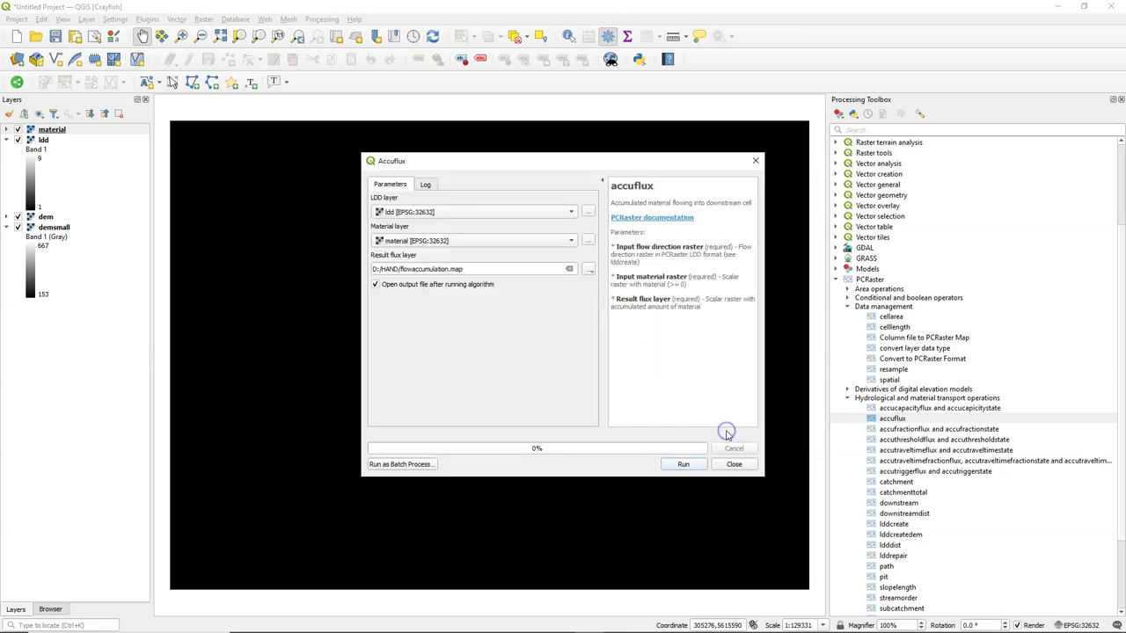
pyautogui.click(683, 463)
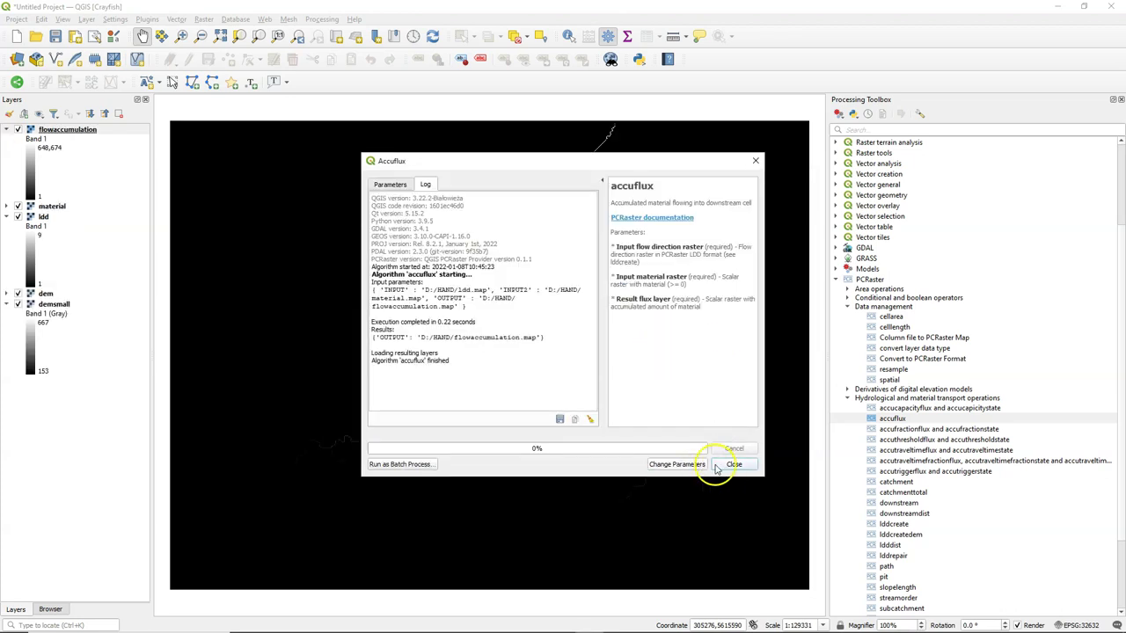
pyautogui.click(727, 467)
pyautogui.click(721, 465)
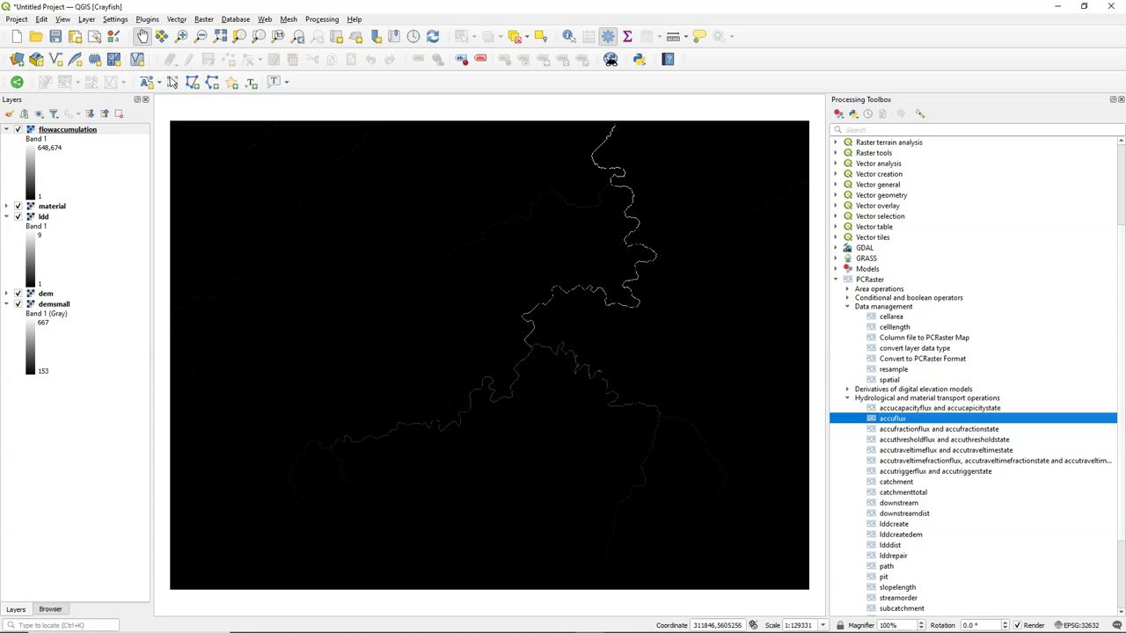
# Create flowaccthreshold.map, a Scalar raster of constant 30000 masked by flowaccumulation.
pyautogui.doubleClick(889, 379)
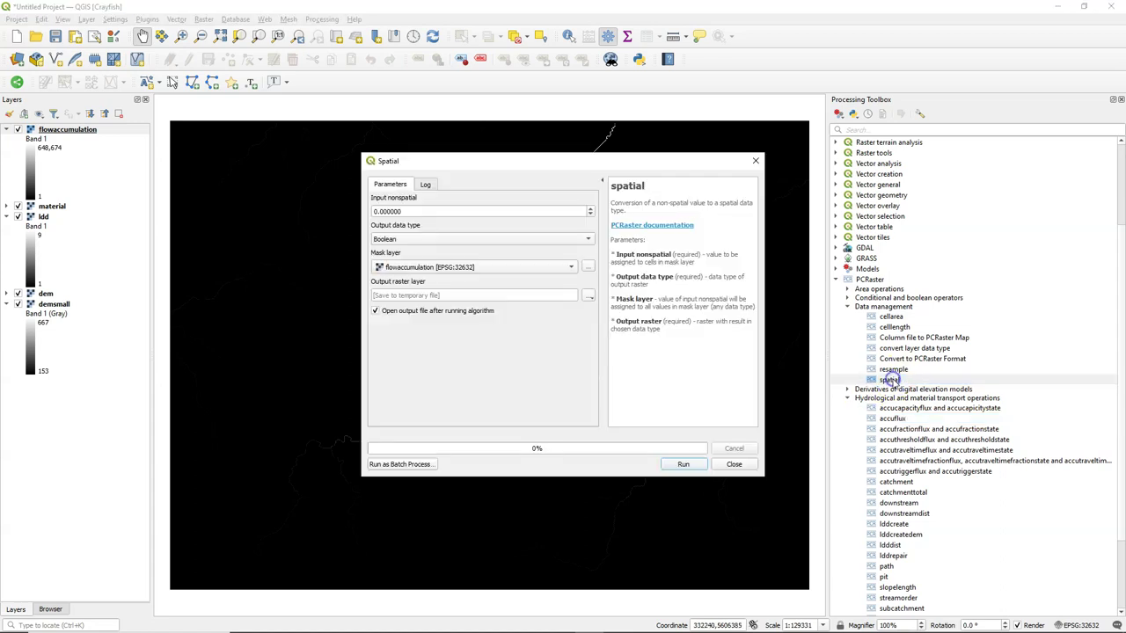
pyautogui.moveTo(429, 213); pyautogui.dragTo(357, 207)
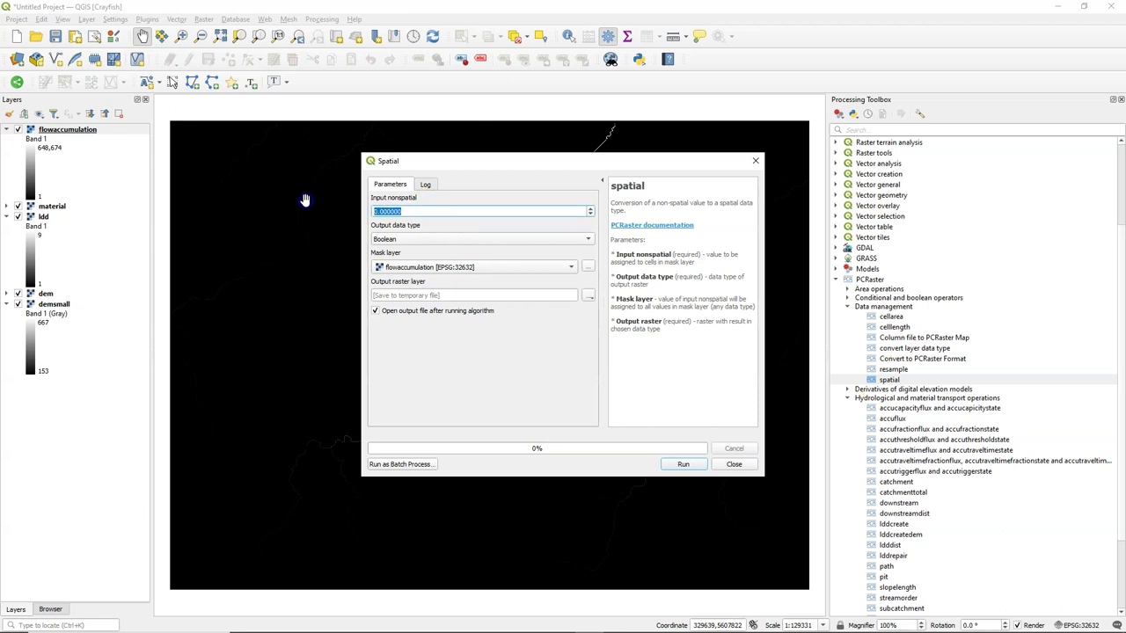
pyautogui.write('30000')
pyautogui.click(386, 240)
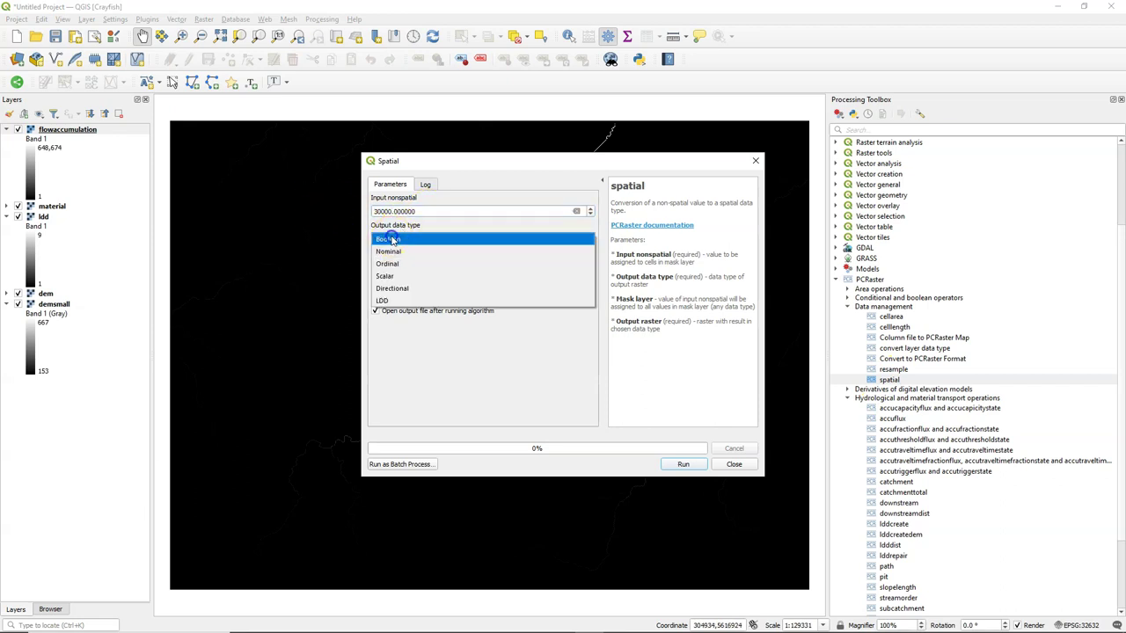
pyautogui.click(387, 275)
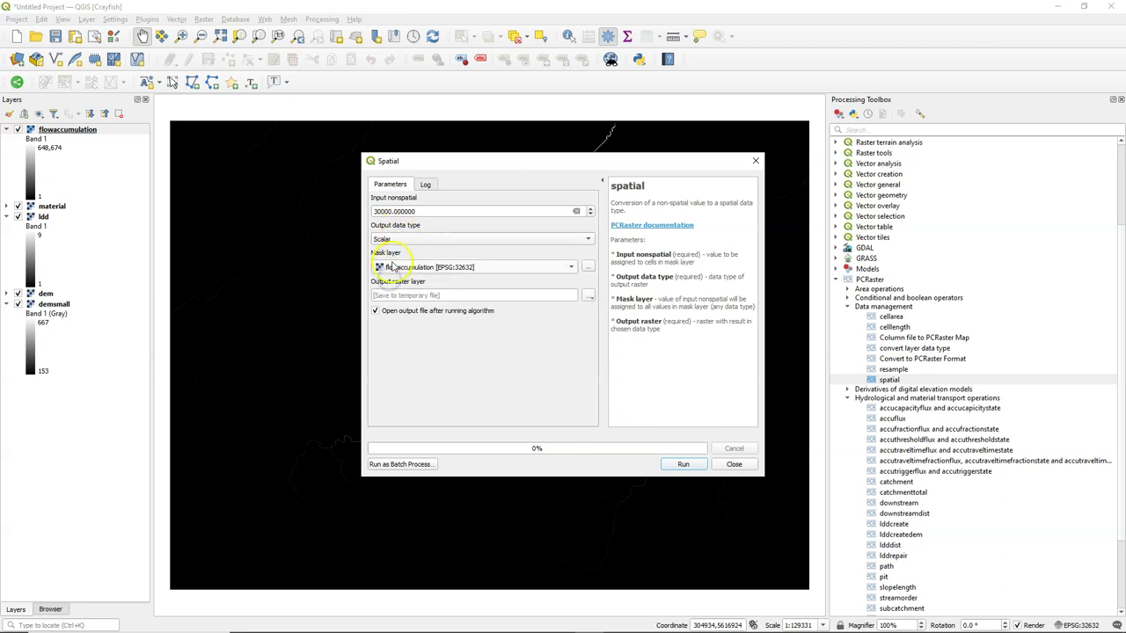
pyautogui.click(588, 296)
pyautogui.click(605, 321)
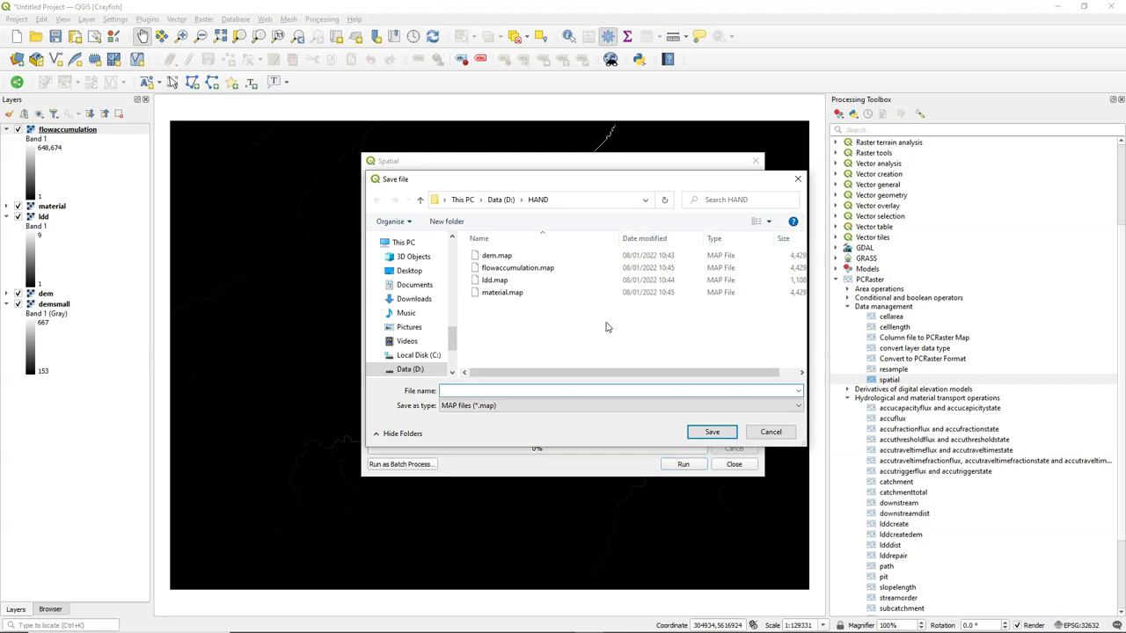
pyautogui.write('flowac')
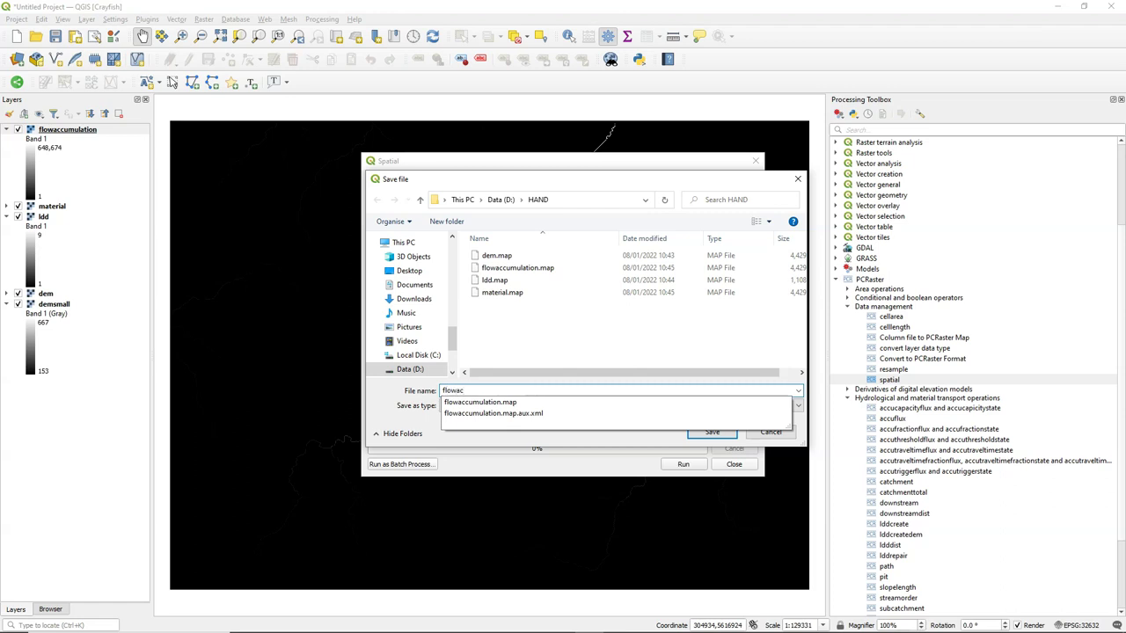
pyautogui.write('cthreshold')
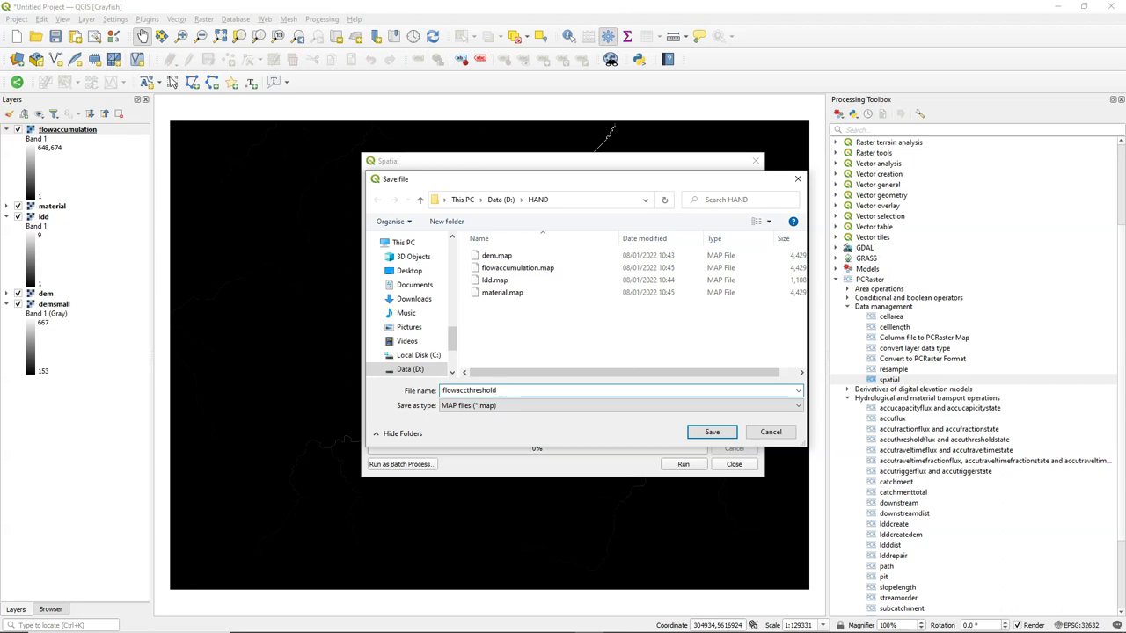
pyautogui.click(712, 431)
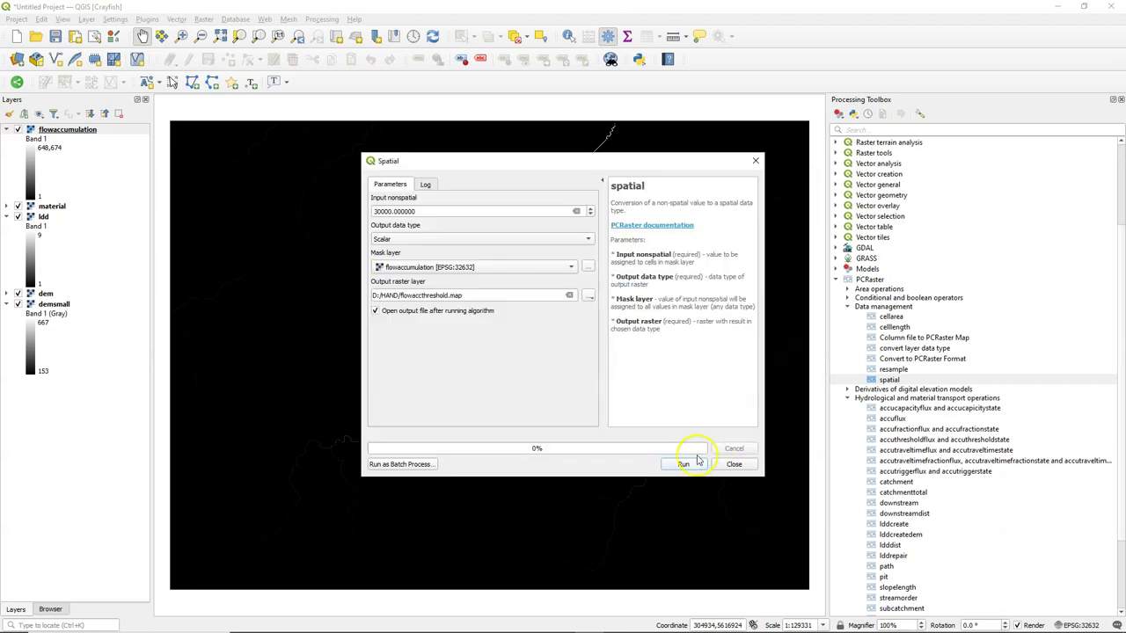
pyautogui.click(687, 466)
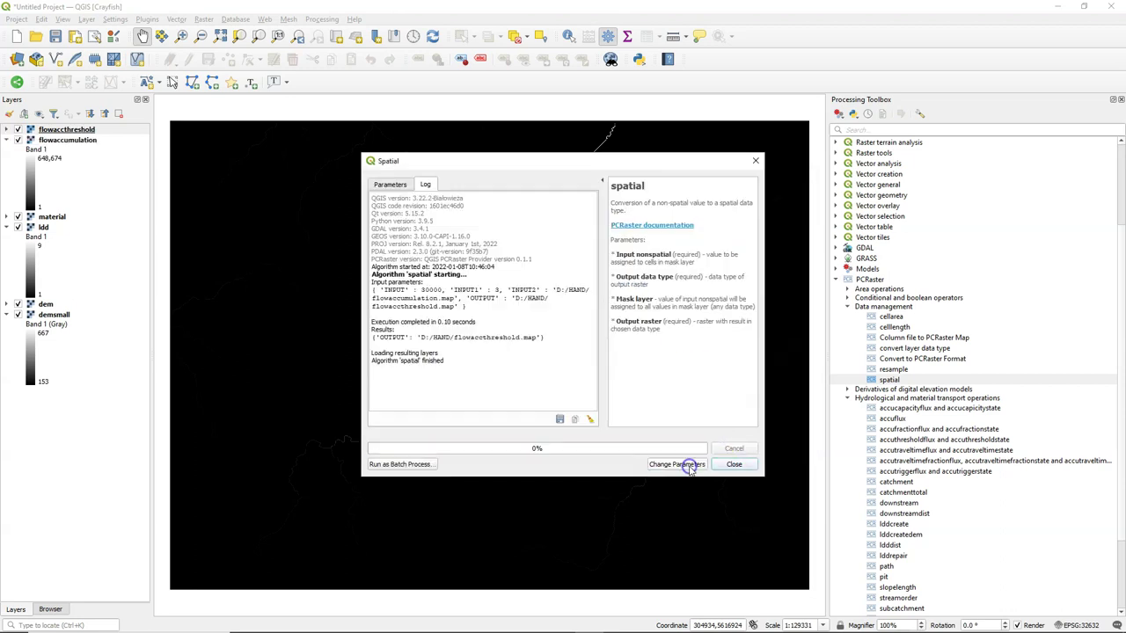
pyautogui.click(743, 465)
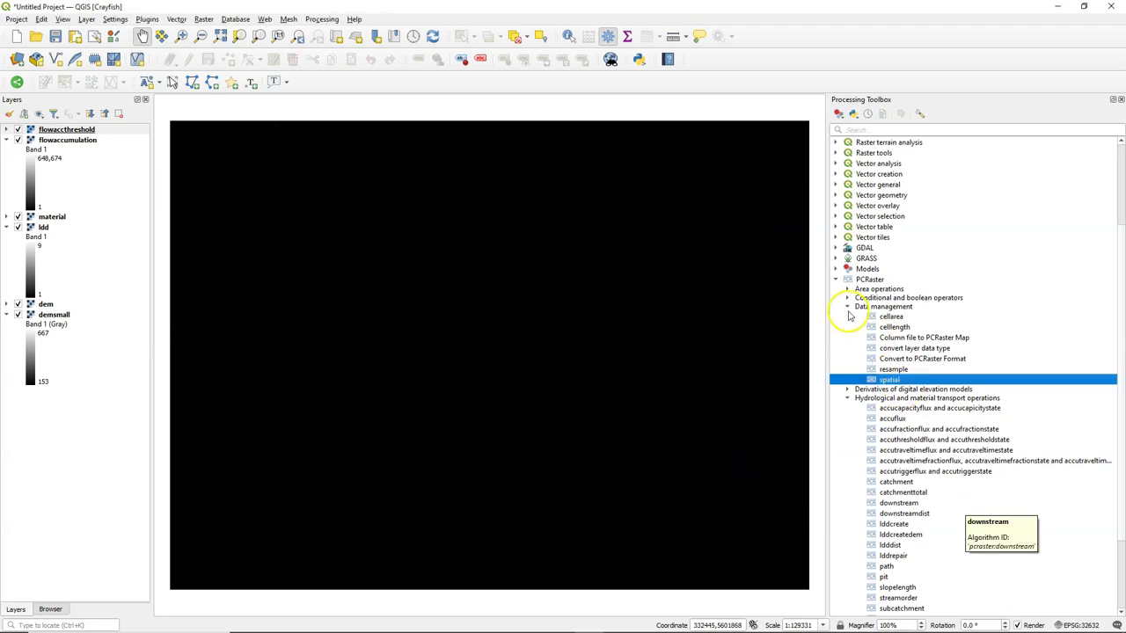
# Compare flowaccumulation >= flowaccthreshold and save the Boolean result as river.map.
pyautogui.click(847, 297)
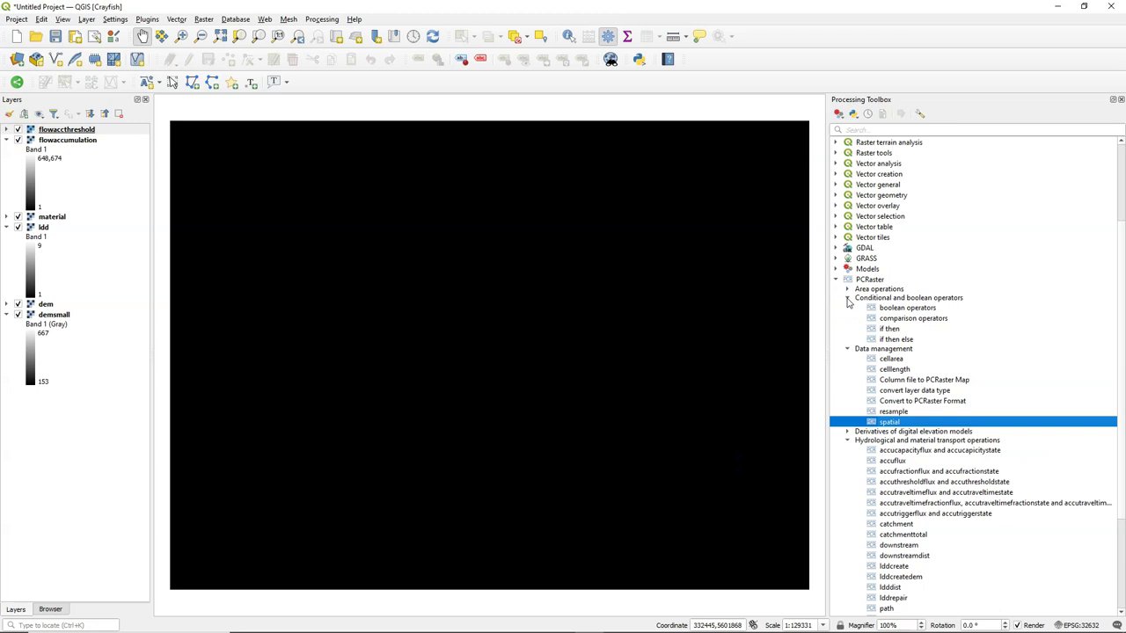
pyautogui.doubleClick(911, 319)
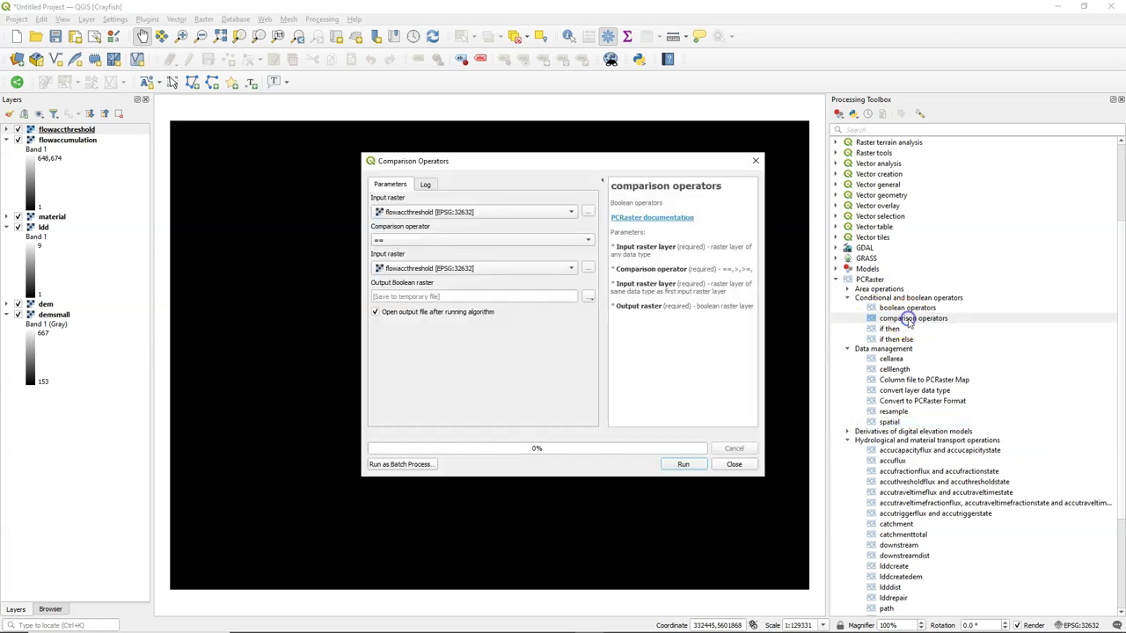
pyautogui.click(379, 211)
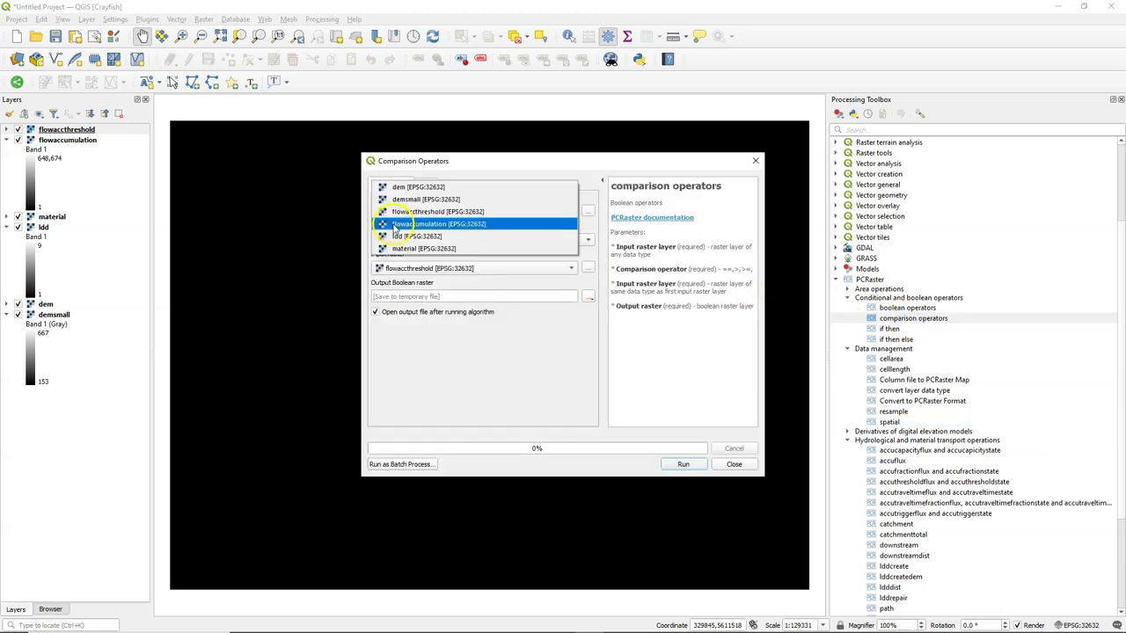
pyautogui.click(394, 223)
pyautogui.click(394, 239)
pyautogui.click(389, 254)
pyautogui.click(589, 298)
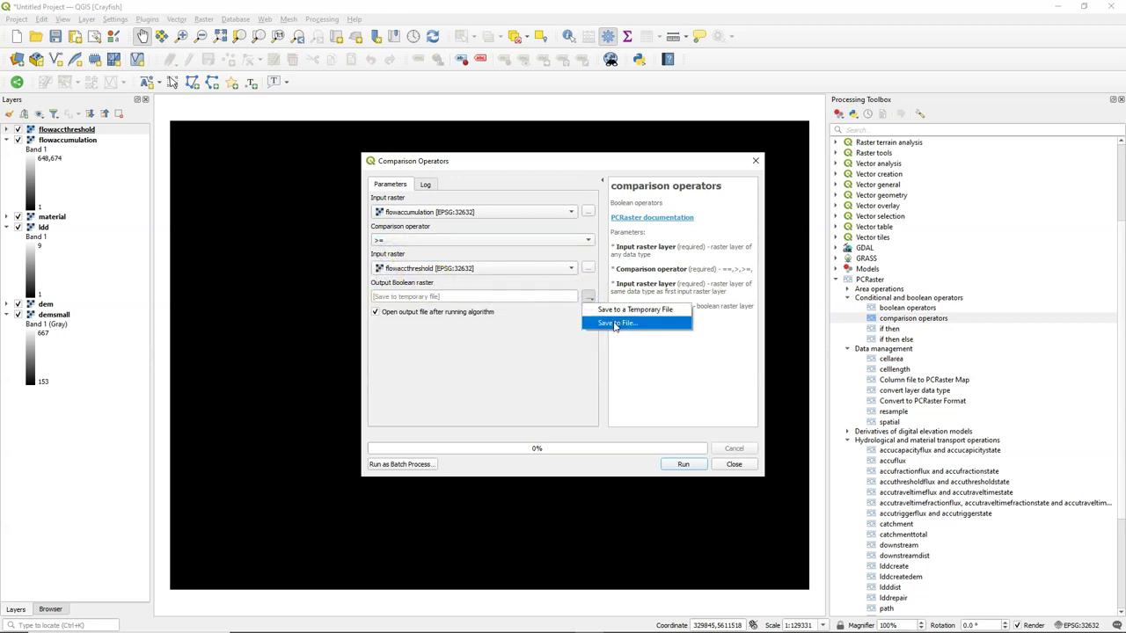
pyautogui.click(615, 324)
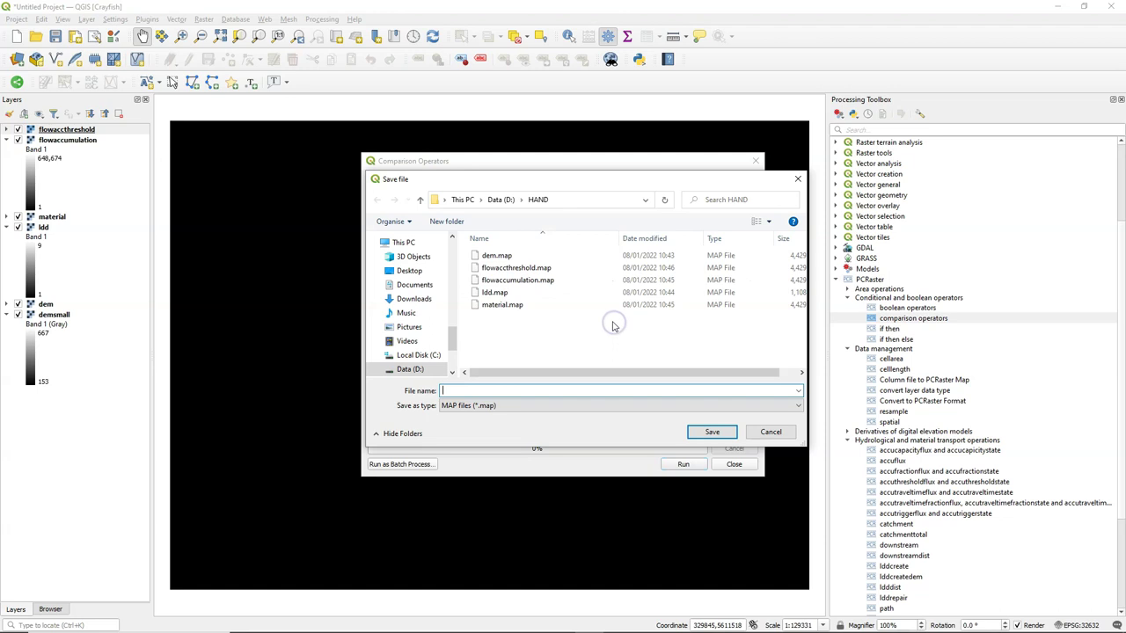
pyautogui.write('river')
pyautogui.click(712, 431)
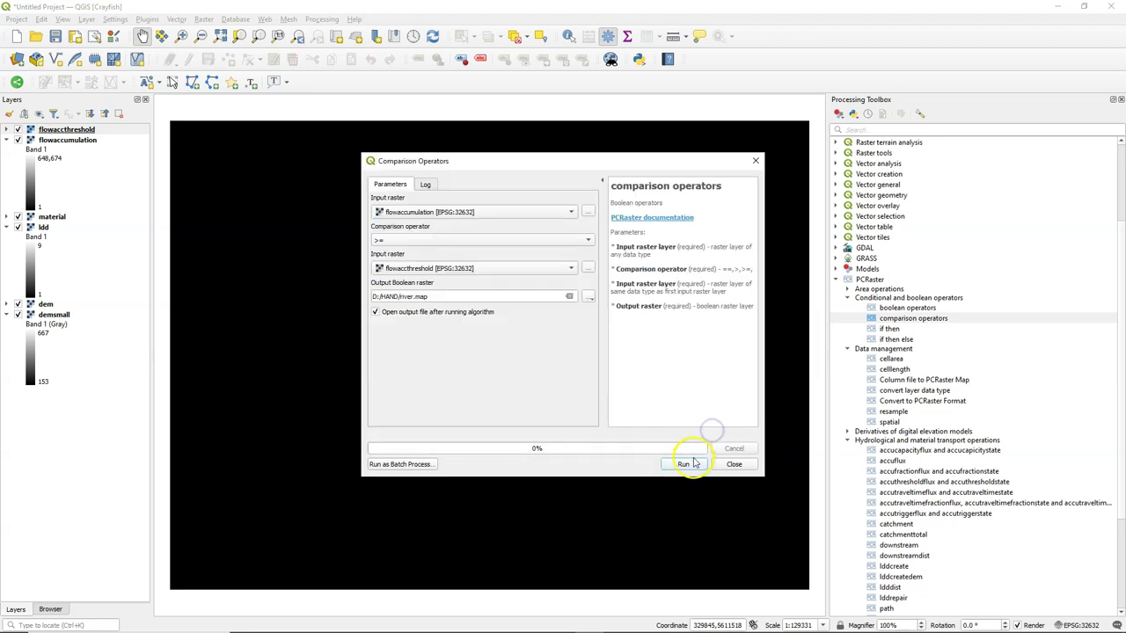
pyautogui.click(690, 463)
pyautogui.click(735, 464)
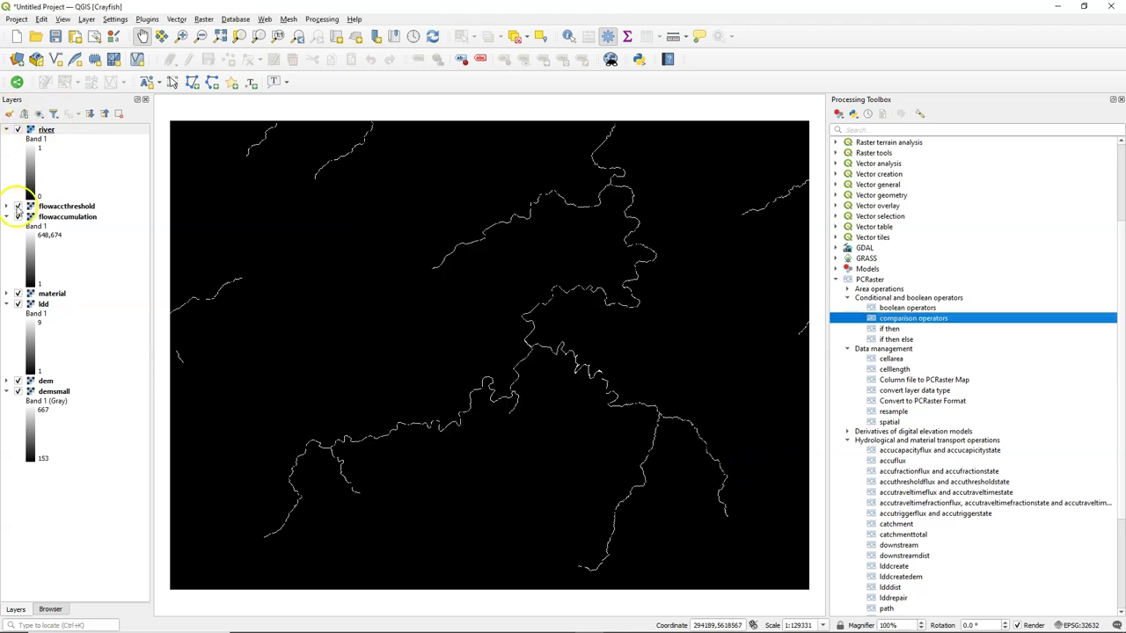
# Hide the flowaccthreshold, flowaccumulation and material layers.
pyautogui.click(18, 206)
pyautogui.click(17, 217)
pyautogui.click(17, 293)
# Style river as Paletted/Unique values and delete the value 0 class.
pyautogui.click(9, 114)
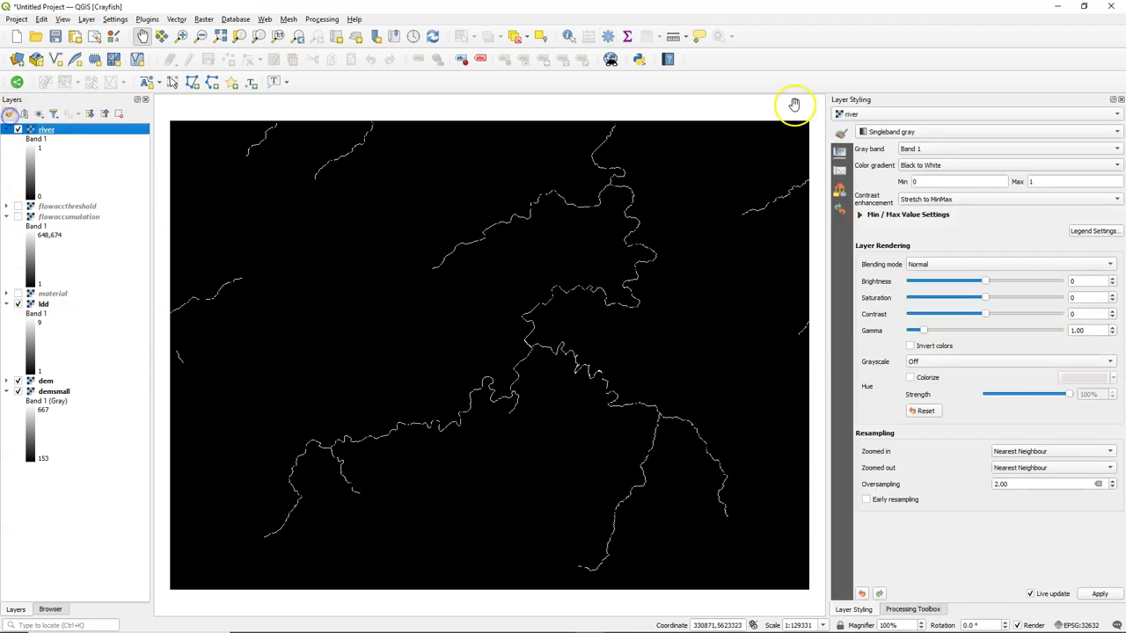
pyautogui.click(952, 134)
pyautogui.click(925, 117)
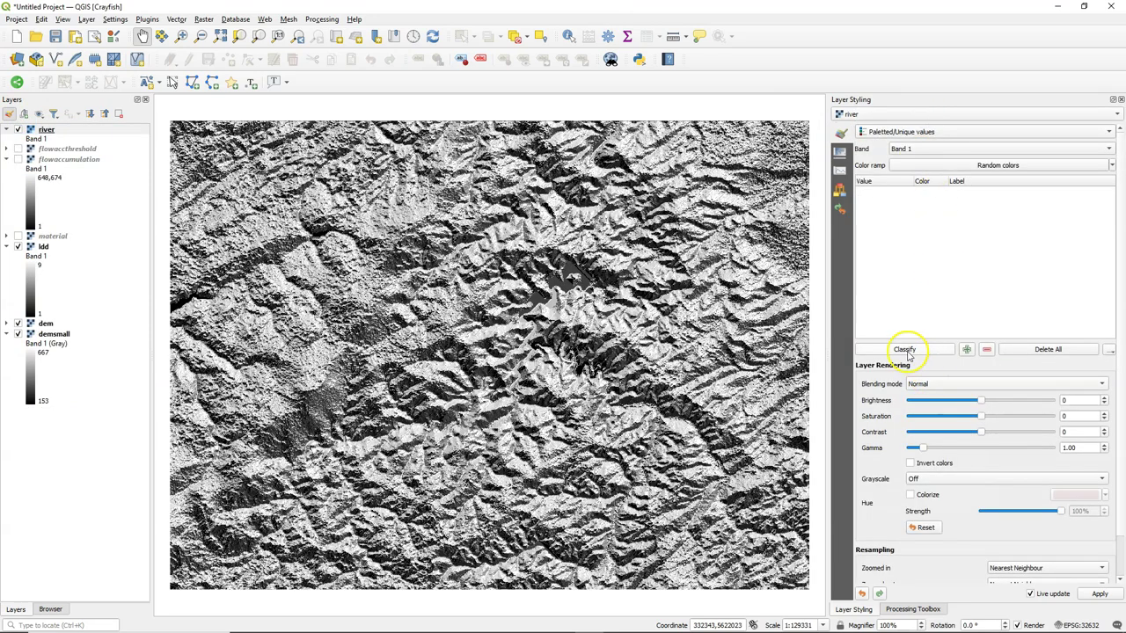
pyautogui.click(905, 350)
pyautogui.click(947, 199)
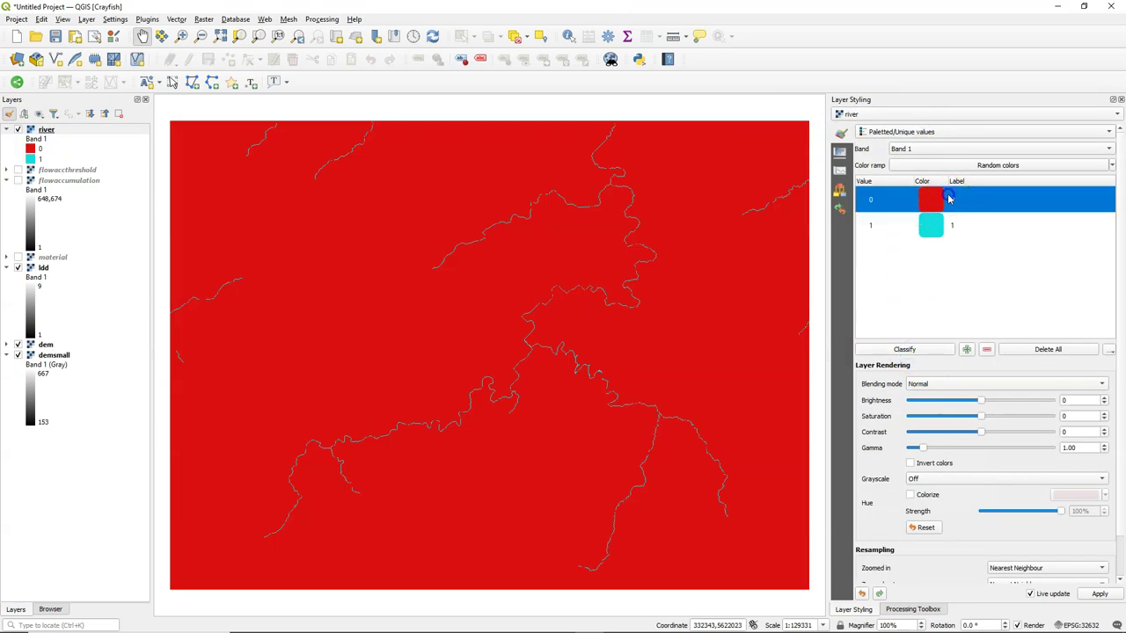
pyautogui.click(986, 349)
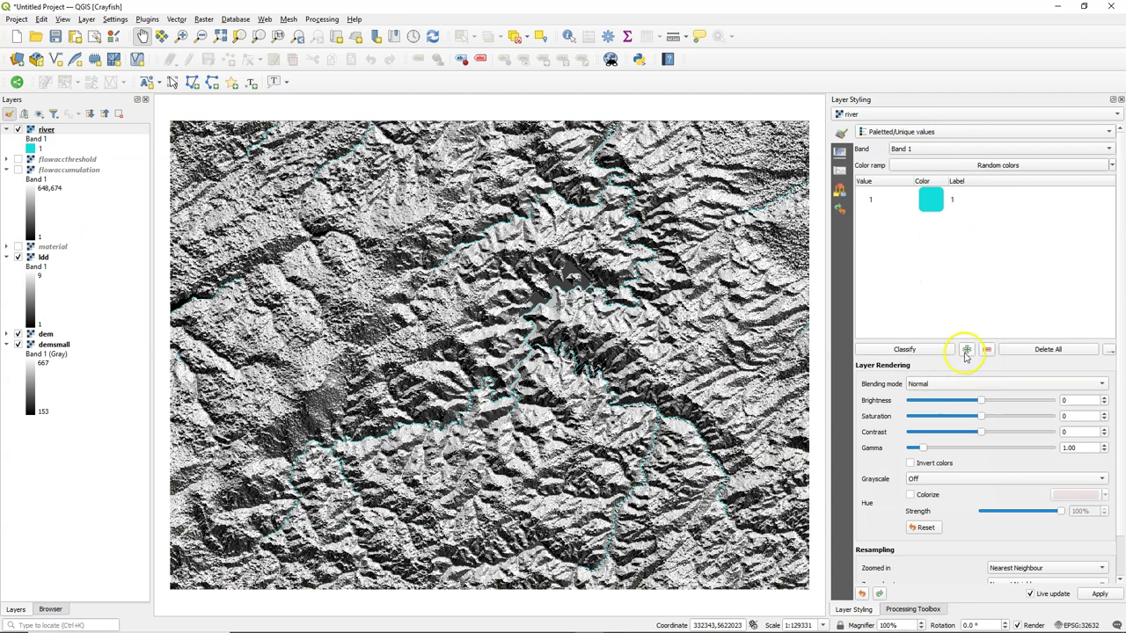
# Hide the ldd layer so the dem shows beneath the river cells.
pyautogui.click(18, 257)
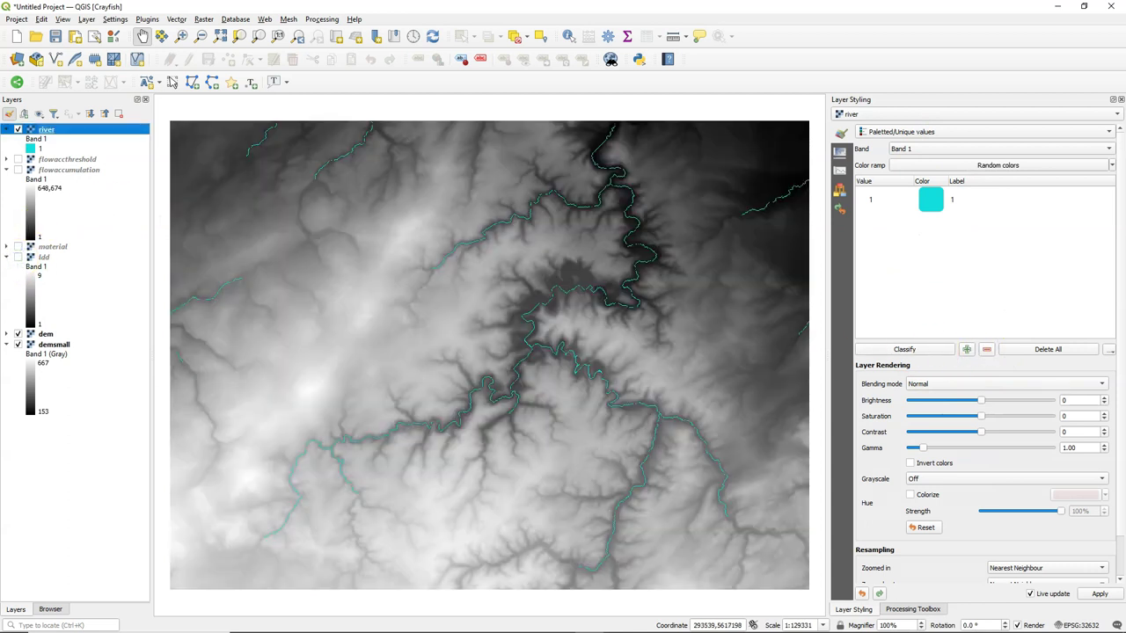
pyautogui.click(18, 259)
pyautogui.click(919, 609)
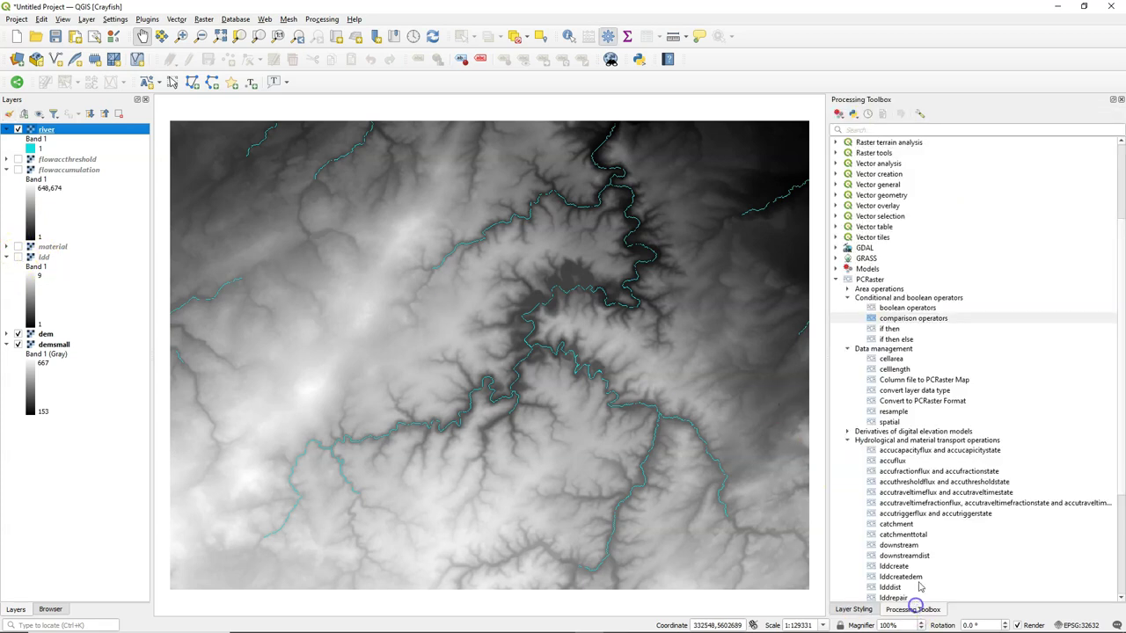
# Collapse the expanded PCRaster groups and launch the uniqueid algorithm.
pyautogui.click(846, 298)
pyautogui.click(846, 306)
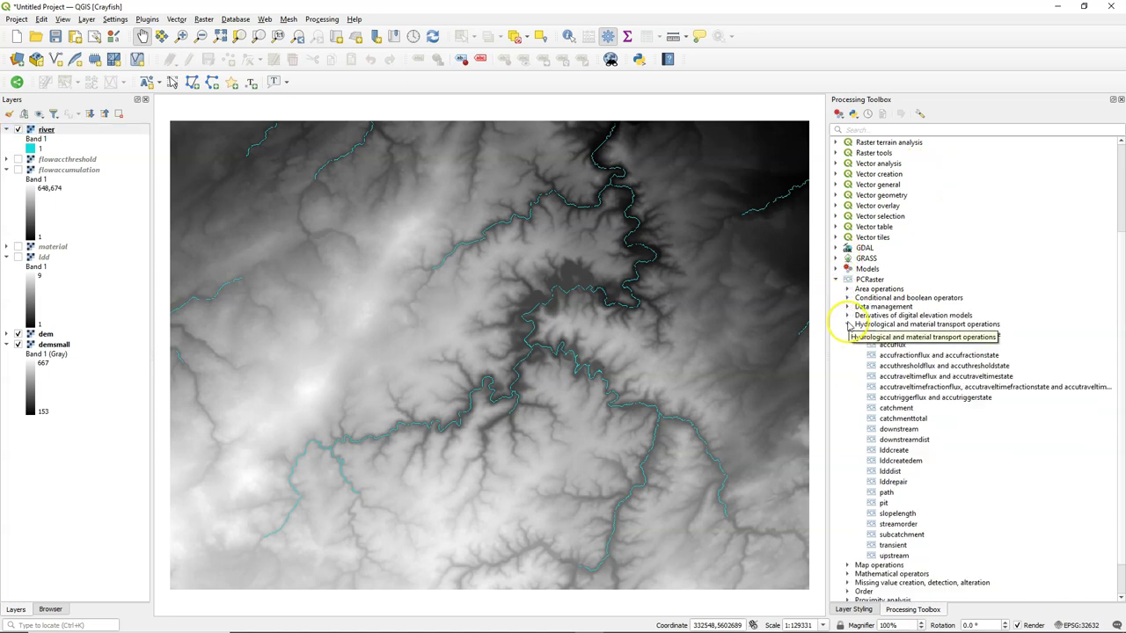
pyautogui.click(847, 324)
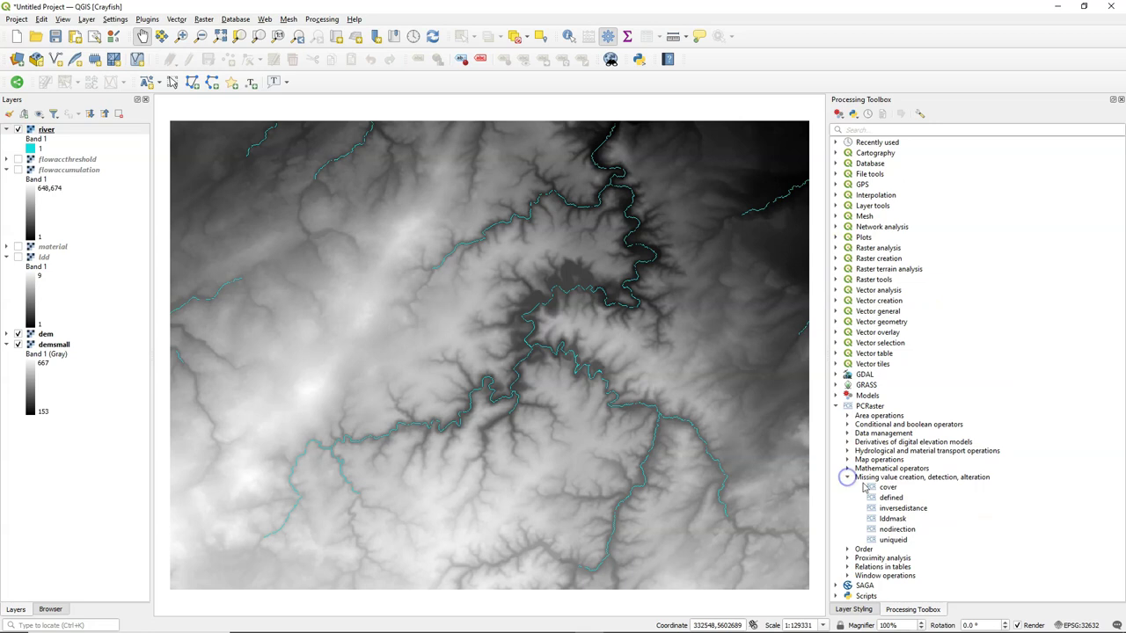
pyautogui.click(894, 540)
pyautogui.doubleClick(893, 540)
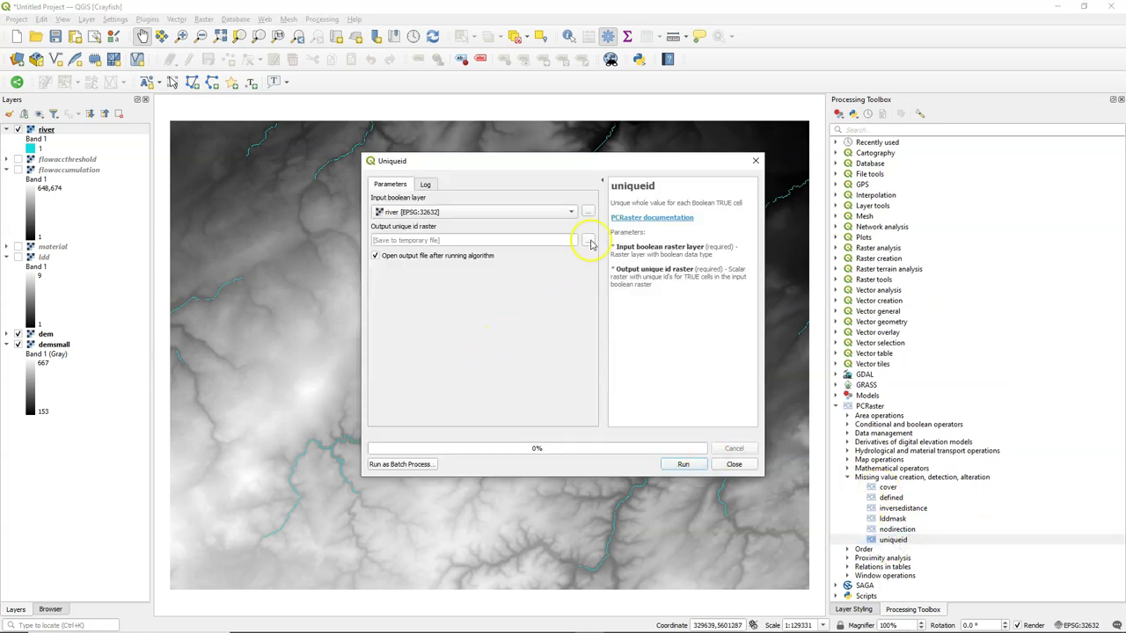
# Save uniqueid's output from river as idscalar.map and select the new idscalar layer for styling.
pyautogui.click(589, 240)
pyautogui.click(613, 271)
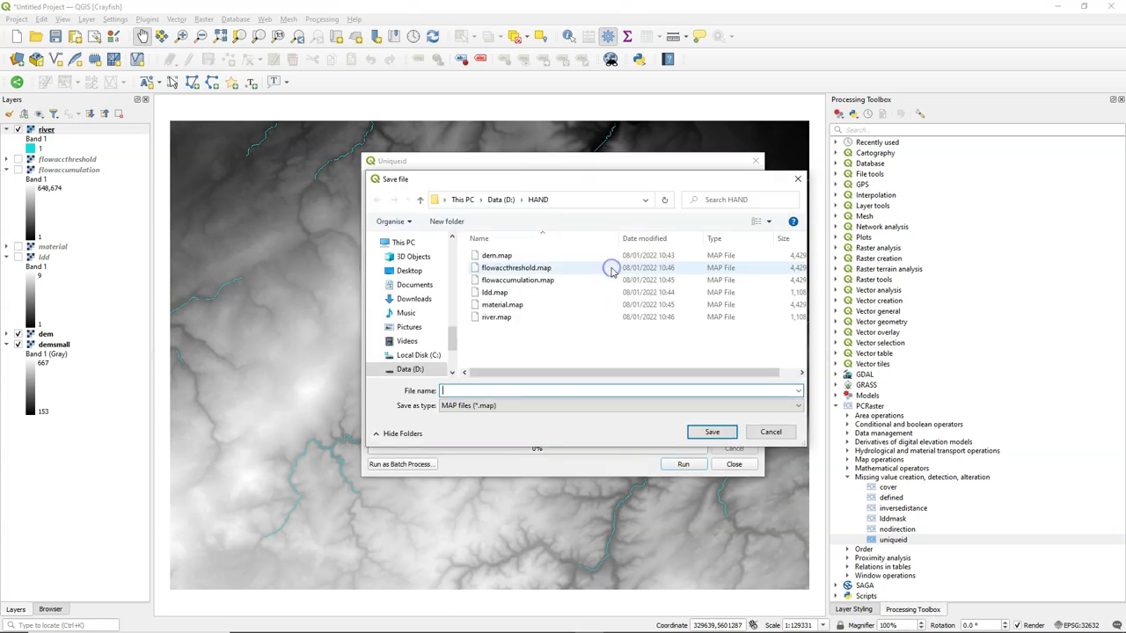
pyautogui.write('idscalar')
pyautogui.click(711, 432)
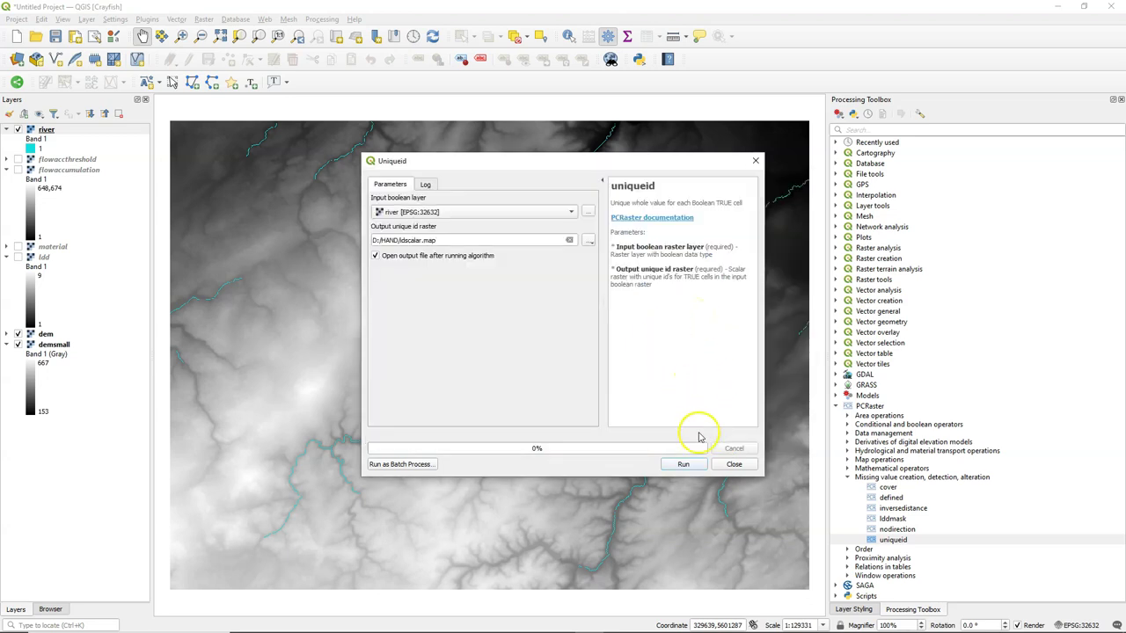
pyautogui.click(681, 463)
pyautogui.click(744, 466)
pyautogui.click(708, 309)
pyautogui.click(7, 114)
# Render idscalar with Paletted/Unique values, classifying a random colour per cell id.
pyautogui.click(890, 132)
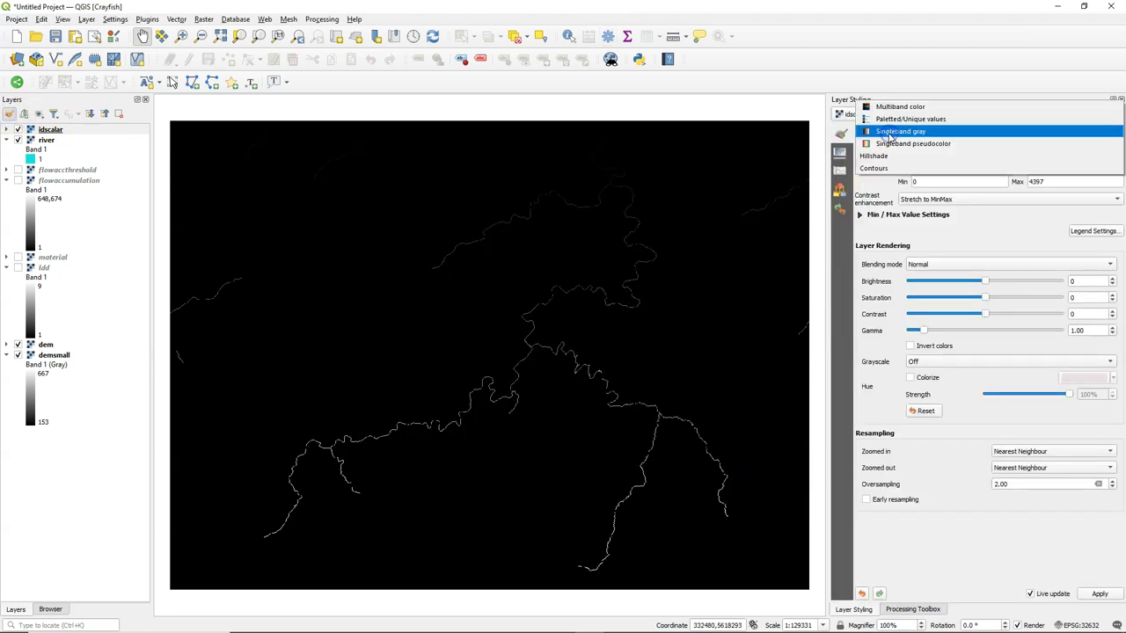
pyautogui.click(897, 119)
pyautogui.click(896, 349)
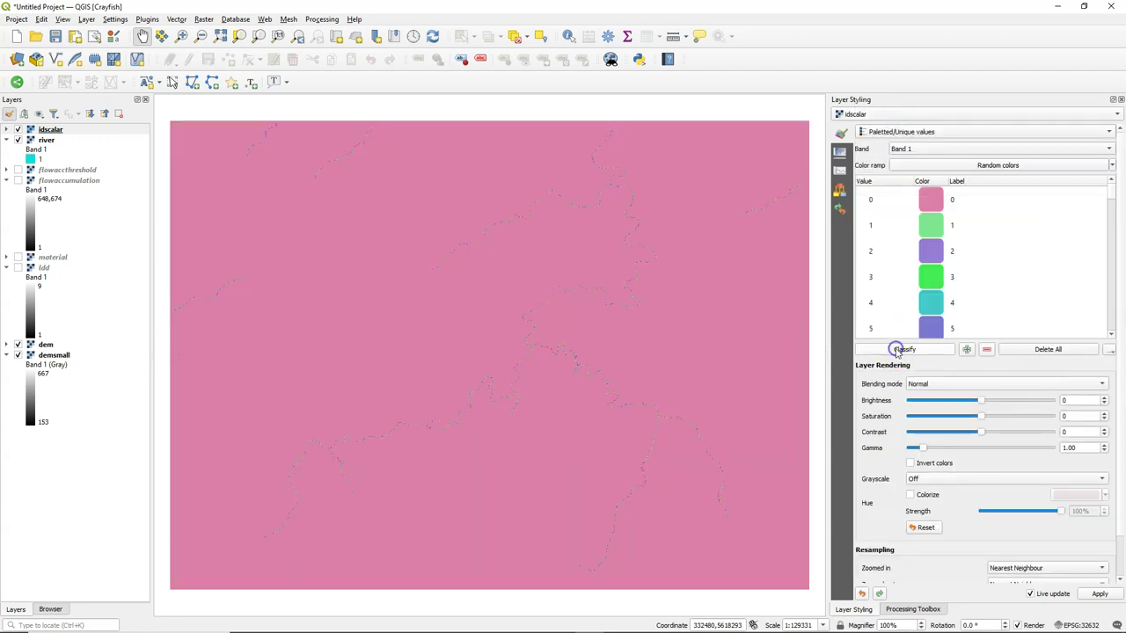
pyautogui.scroll(4, 533, 360)
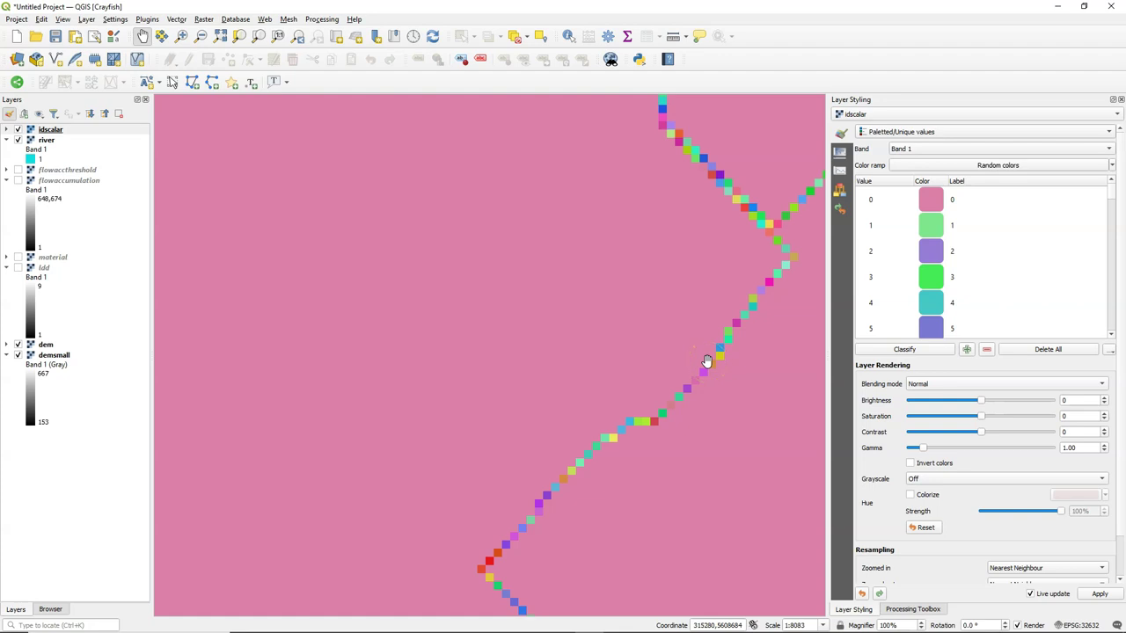
pyautogui.scroll(-3, 706, 360)
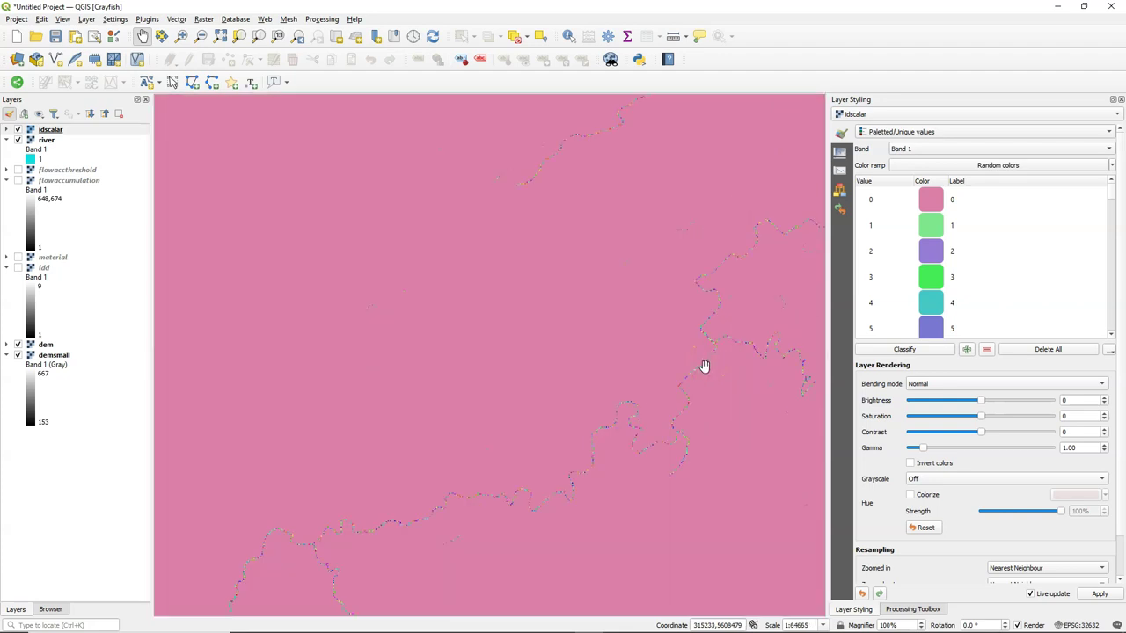
pyautogui.click(709, 379)
pyautogui.click(920, 608)
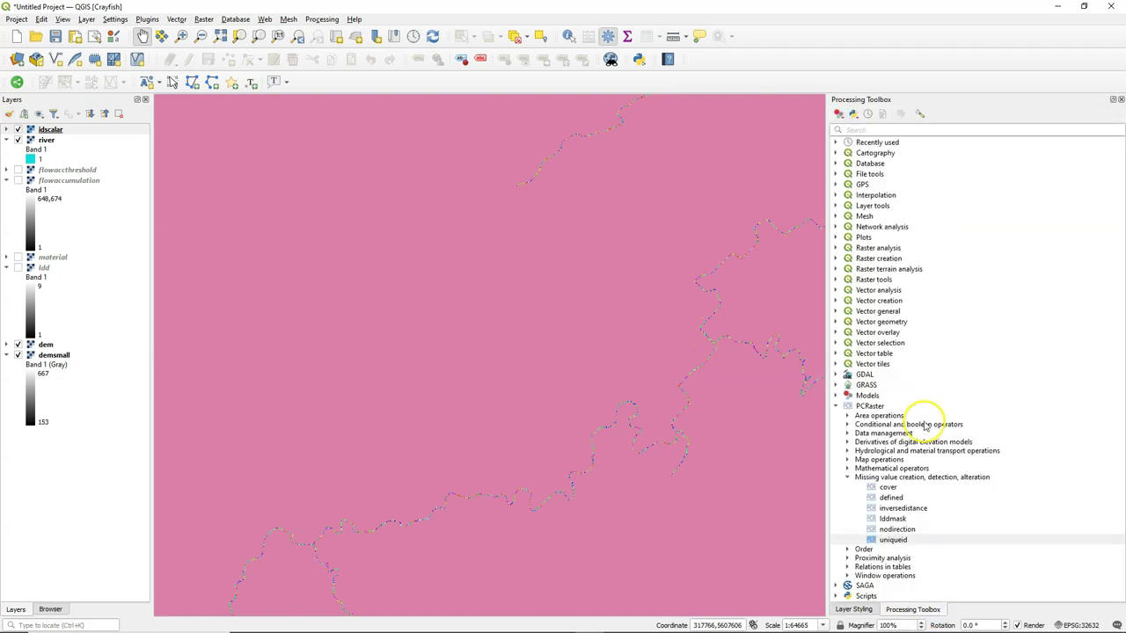
# Find the convert layer data type tool under PCRaster Data management.
pyautogui.click(848, 433)
pyautogui.click(848, 433)
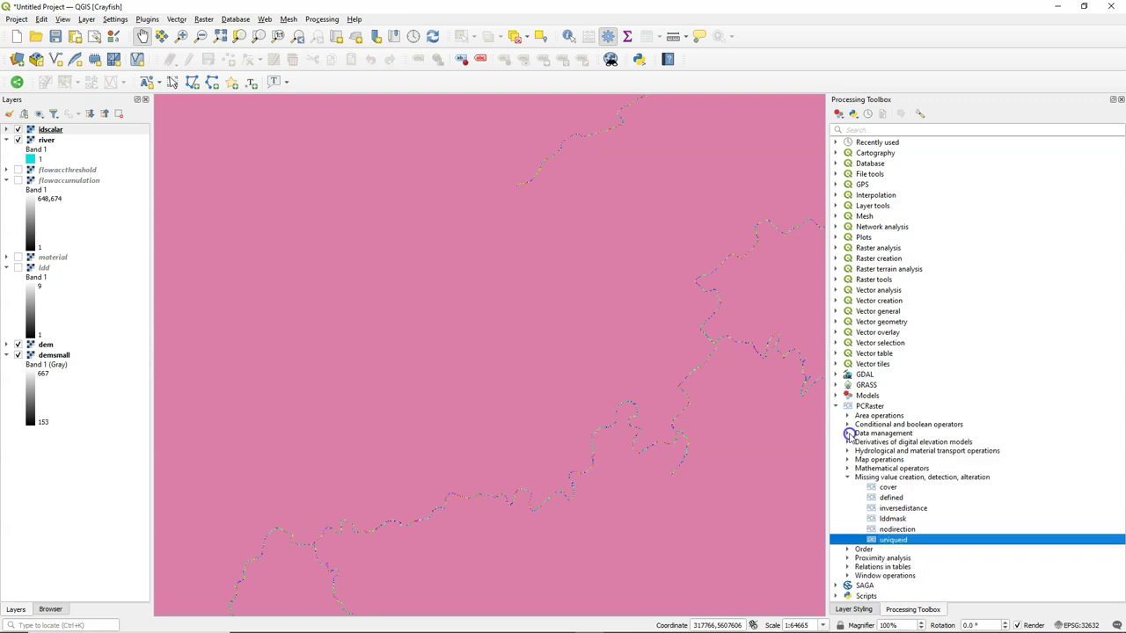
pyautogui.click(848, 434)
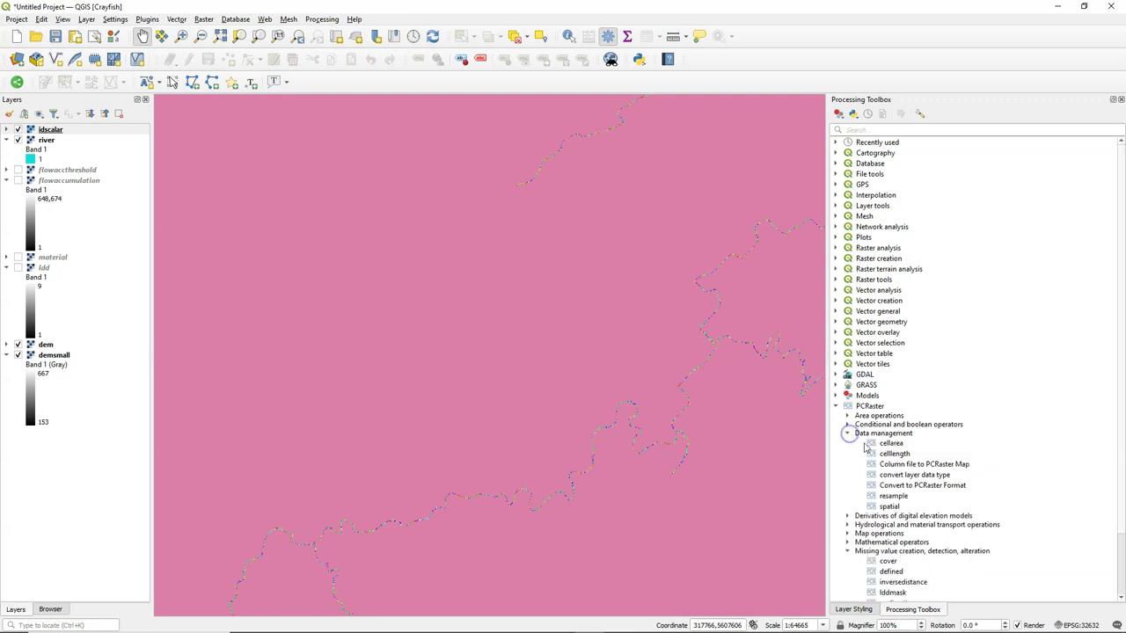
pyautogui.click(923, 476)
pyautogui.doubleClick(923, 475)
# Convert idscalar to Nominal and save it as D:/HAND/idnominal.map.
pyautogui.click(413, 240)
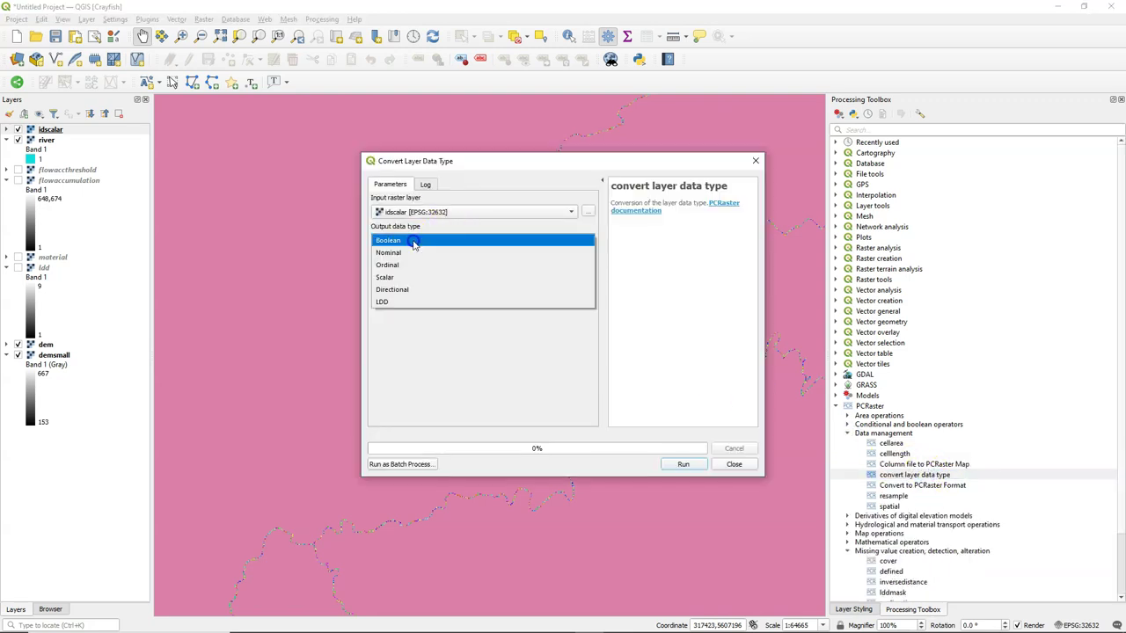
pyautogui.click(409, 252)
pyautogui.click(588, 267)
pyautogui.click(622, 295)
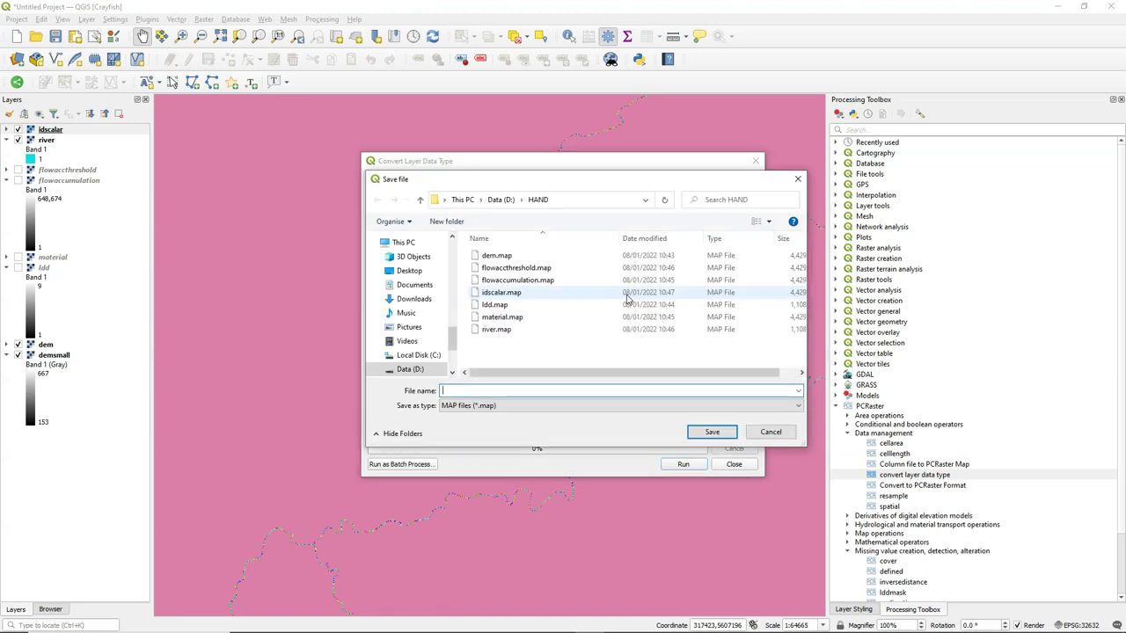
pyautogui.write('idnominal')
pyautogui.click(704, 430)
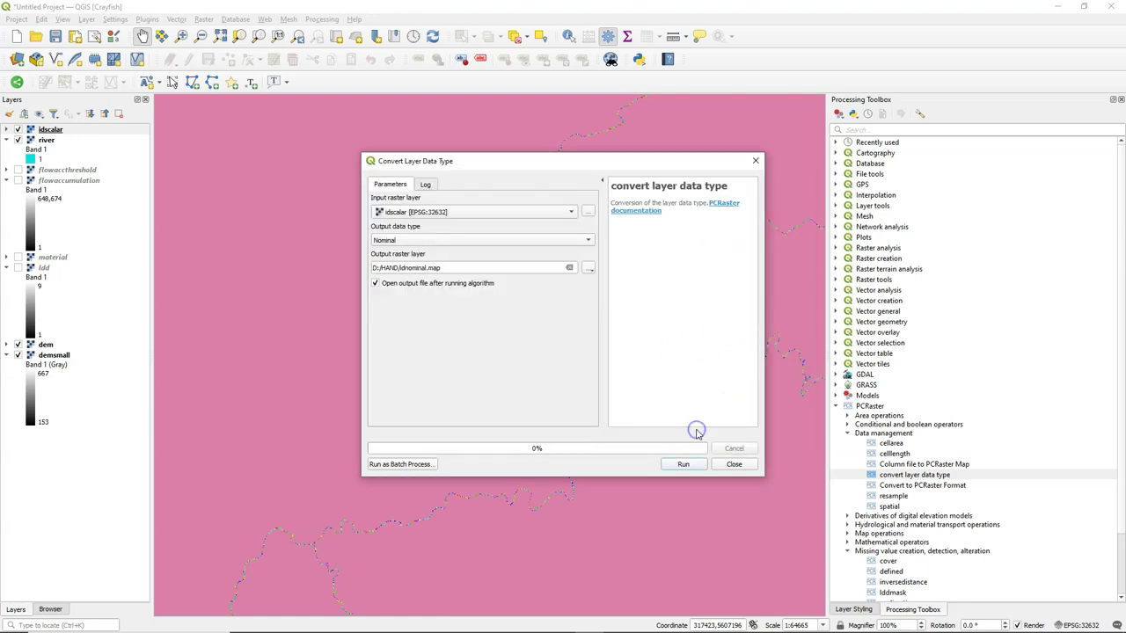
pyautogui.click(685, 466)
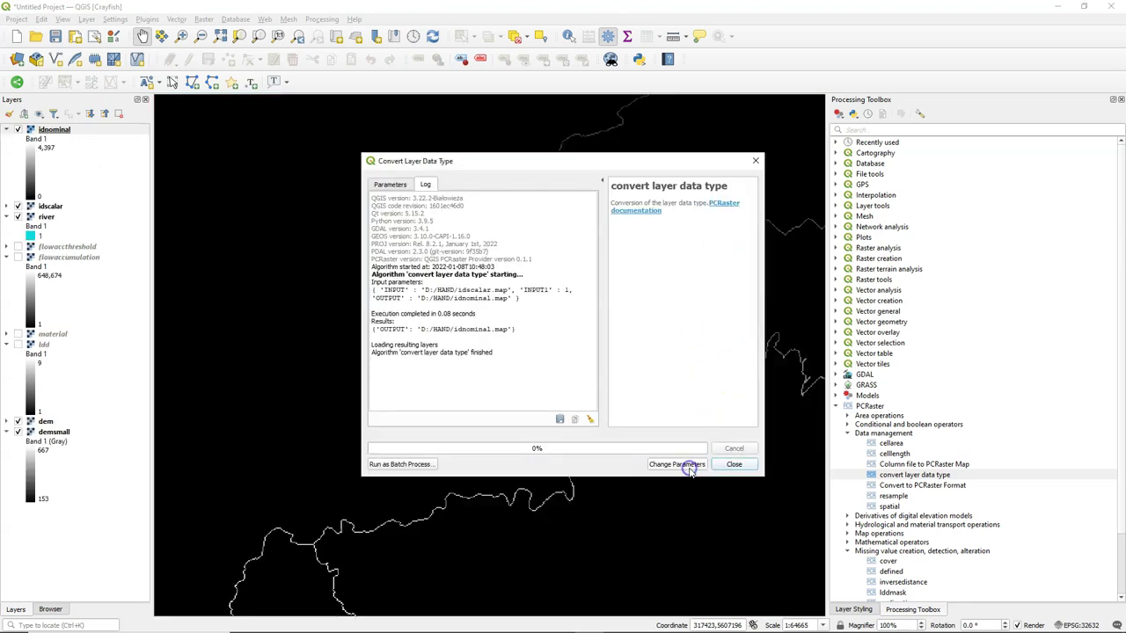
pyautogui.click(735, 465)
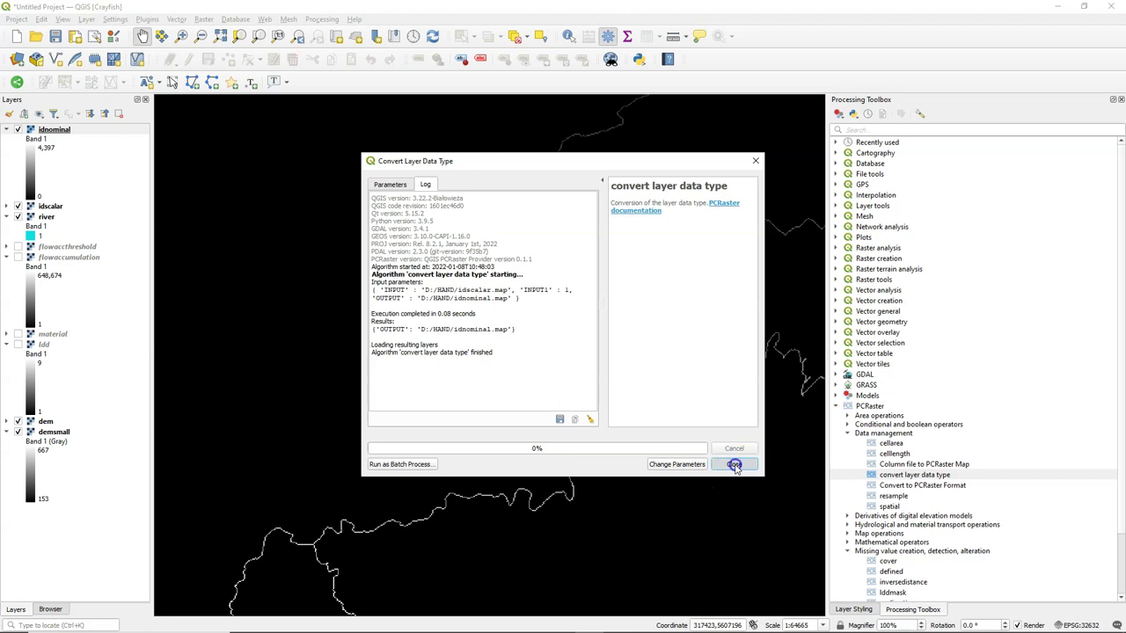
pyautogui.click(683, 464)
pyautogui.click(593, 459)
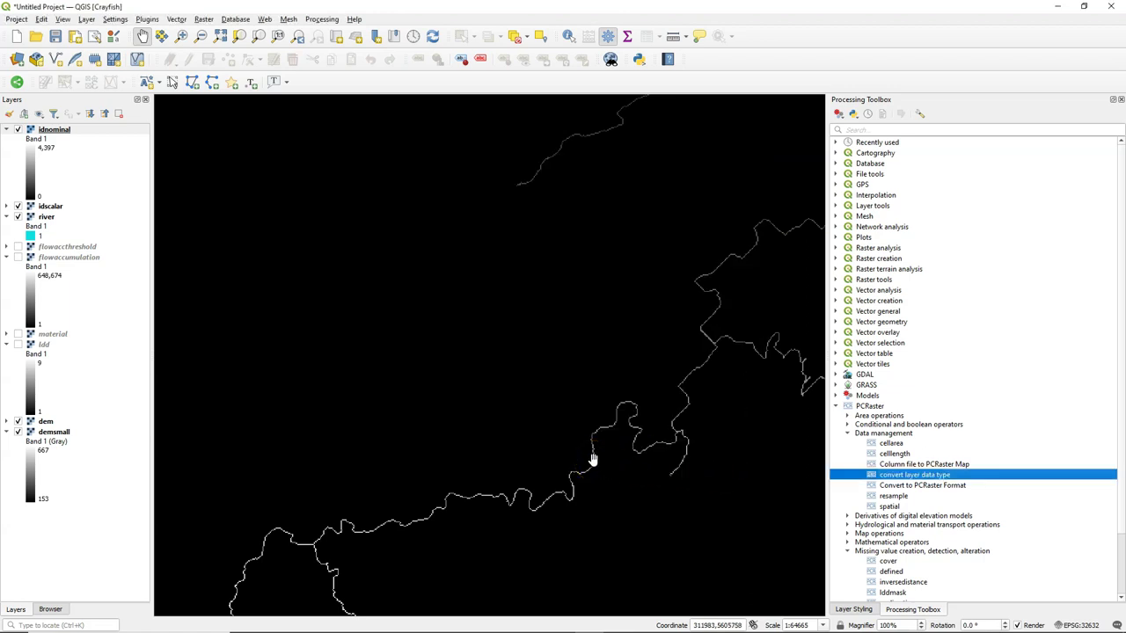
# Run PCRaster subcatchment on the ldd layer with idnominal outlets, saving the result as subcatchment.map.
pyautogui.click(658, 487)
pyautogui.click(847, 525)
pyautogui.scroll(-8, 900, 533)
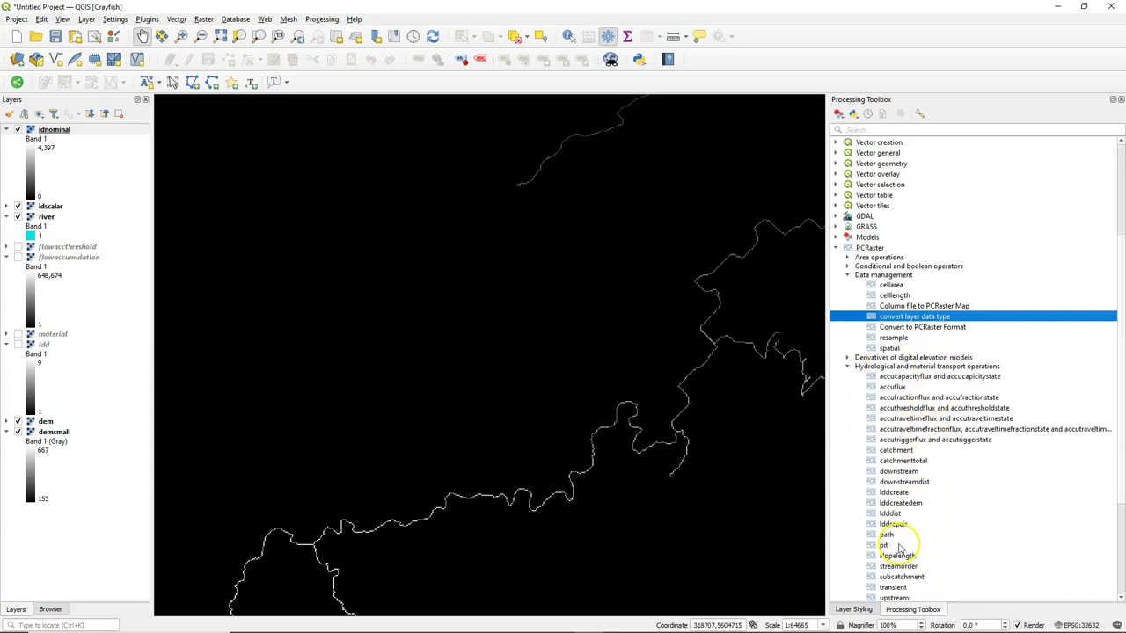
pyautogui.doubleClick(902, 481)
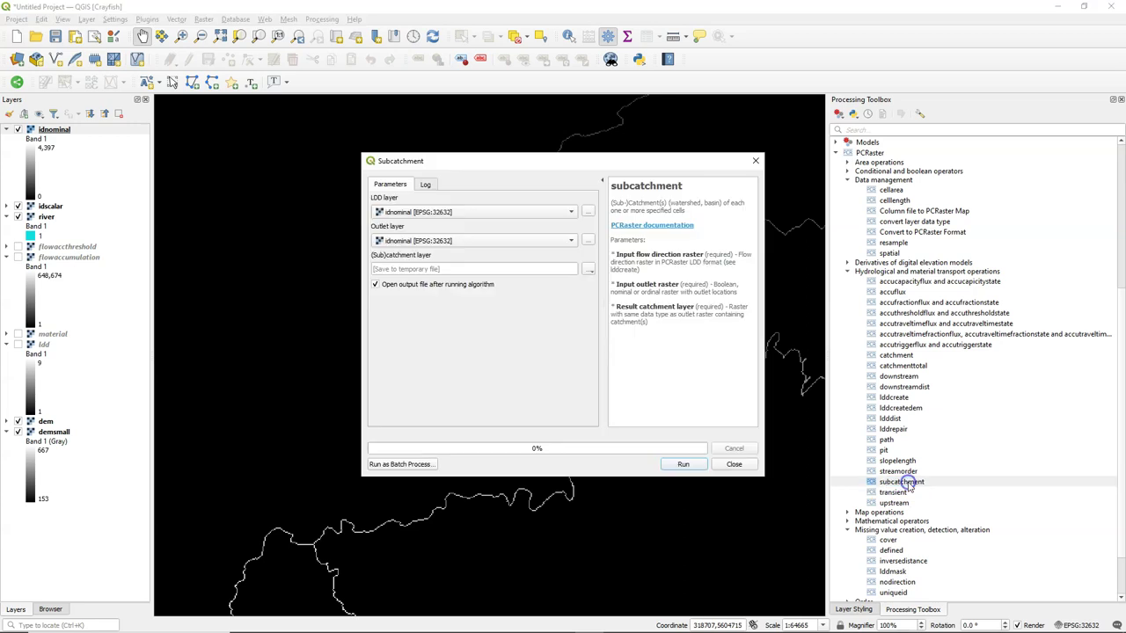
pyautogui.click(400, 213)
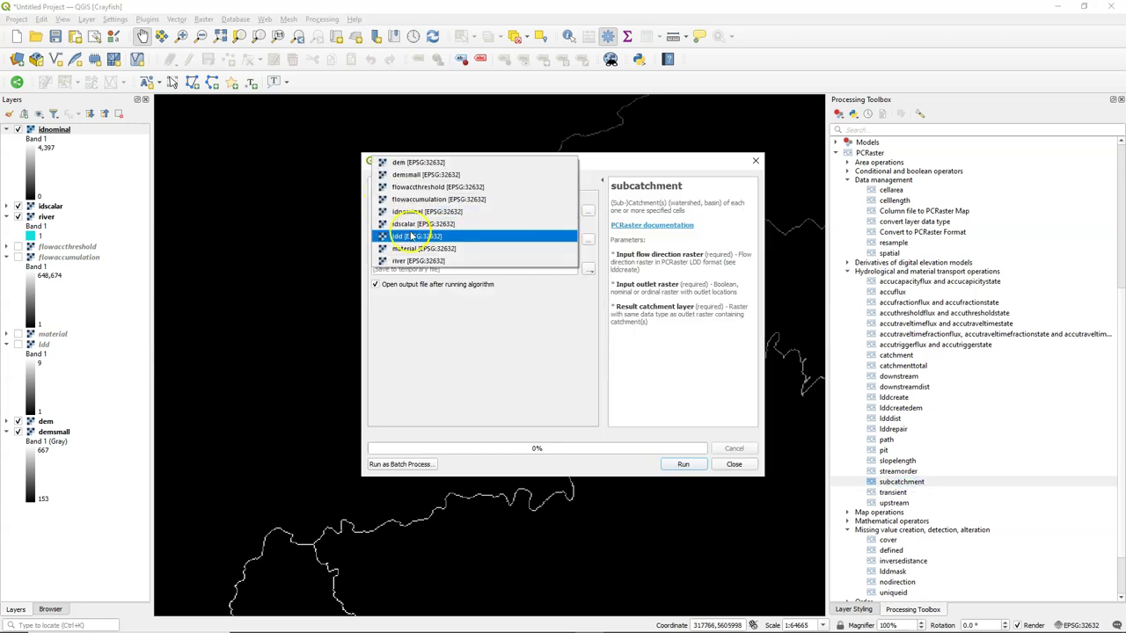
pyautogui.click(410, 235)
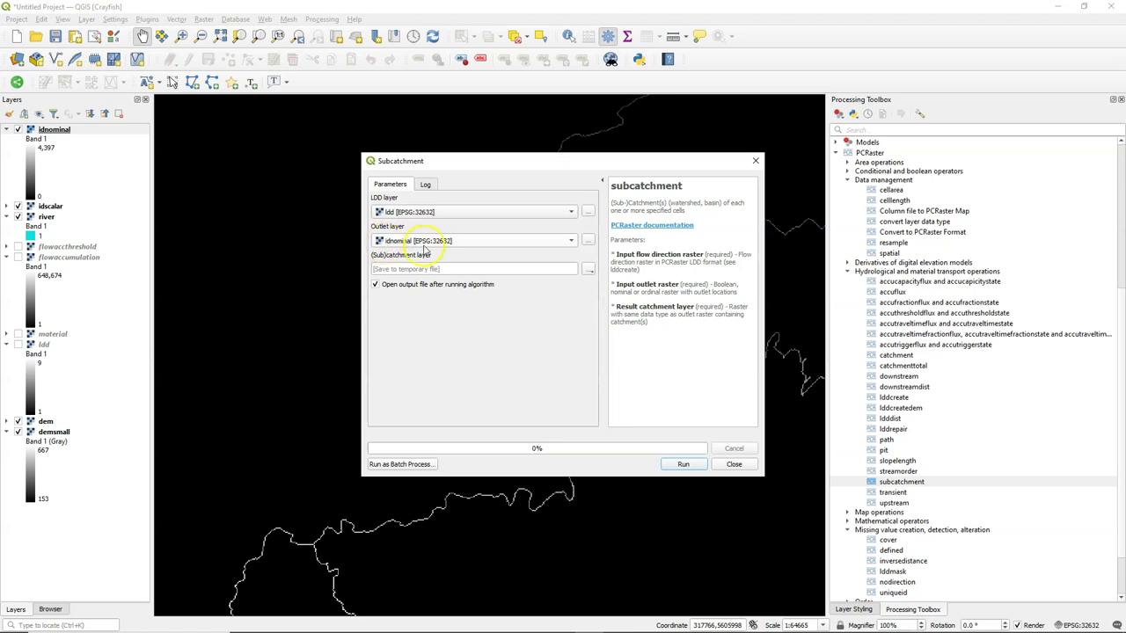
pyautogui.click(589, 269)
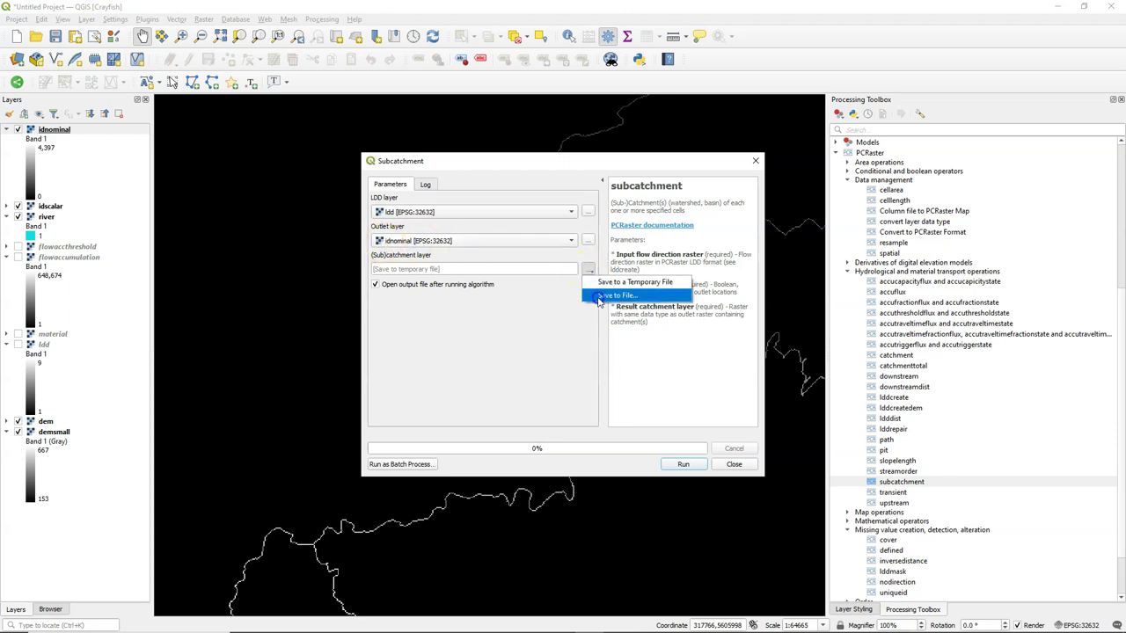
pyautogui.click(598, 295)
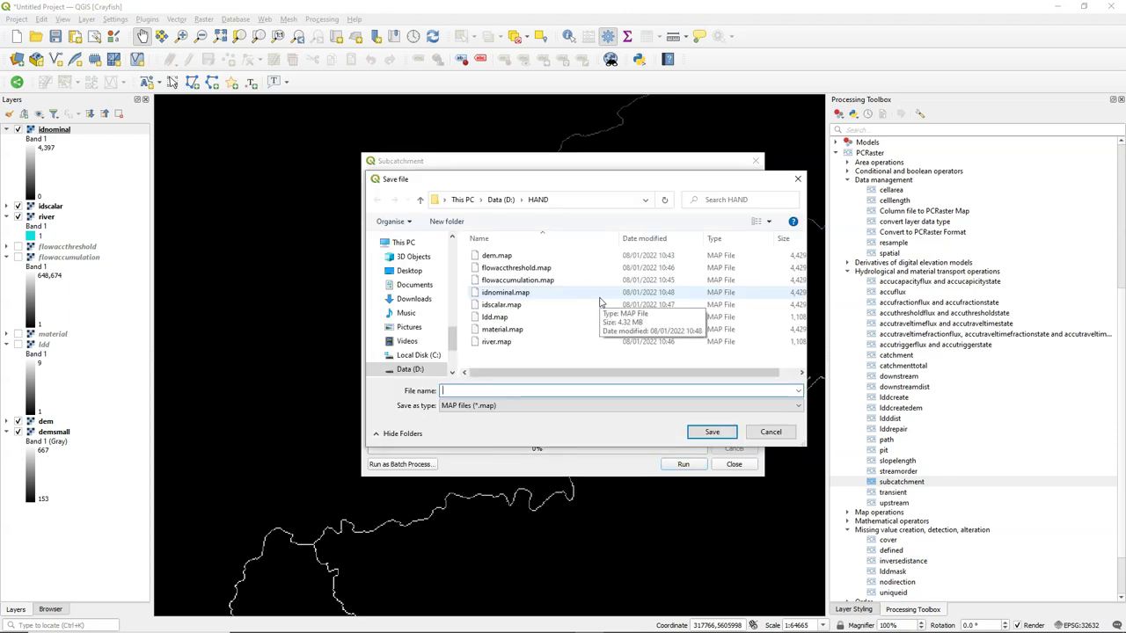
pyautogui.write('subcatchment')
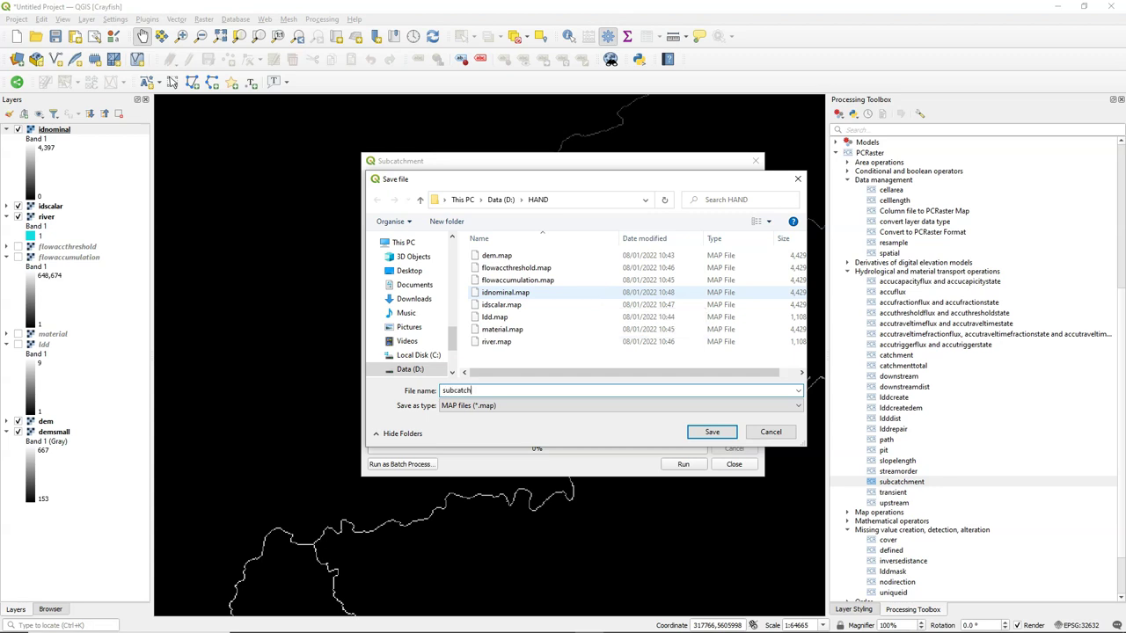
pyautogui.click(711, 432)
pyautogui.click(686, 466)
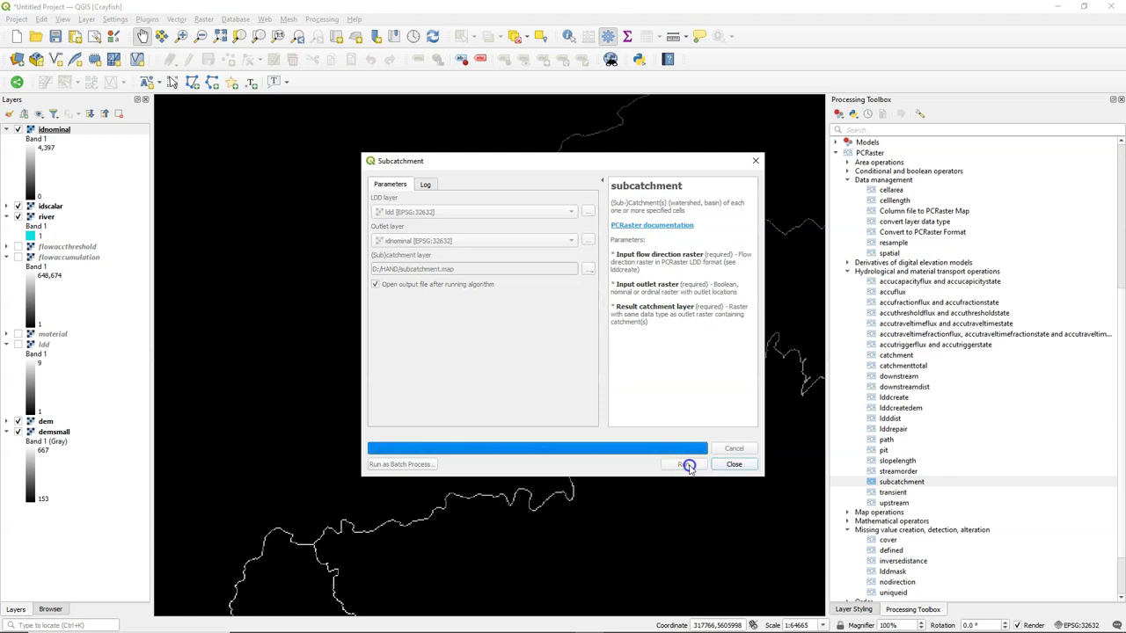
pyautogui.click(736, 465)
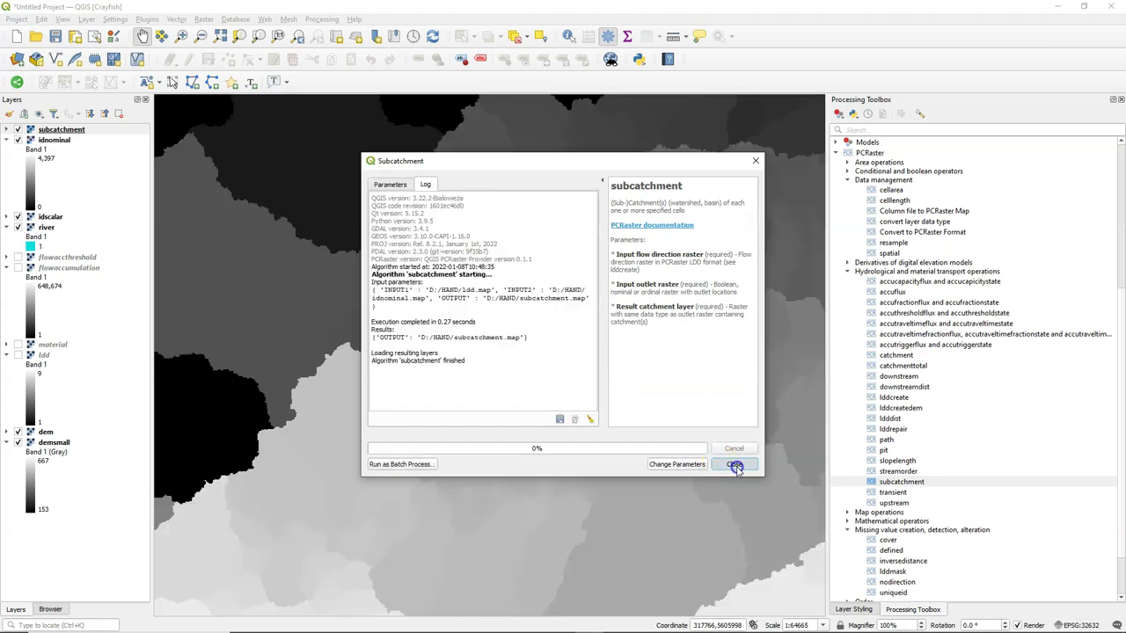
# Style the subcatchment layer with Paletted/Unique values, generating a colour for each subcatchment.
pyautogui.click(13, 113)
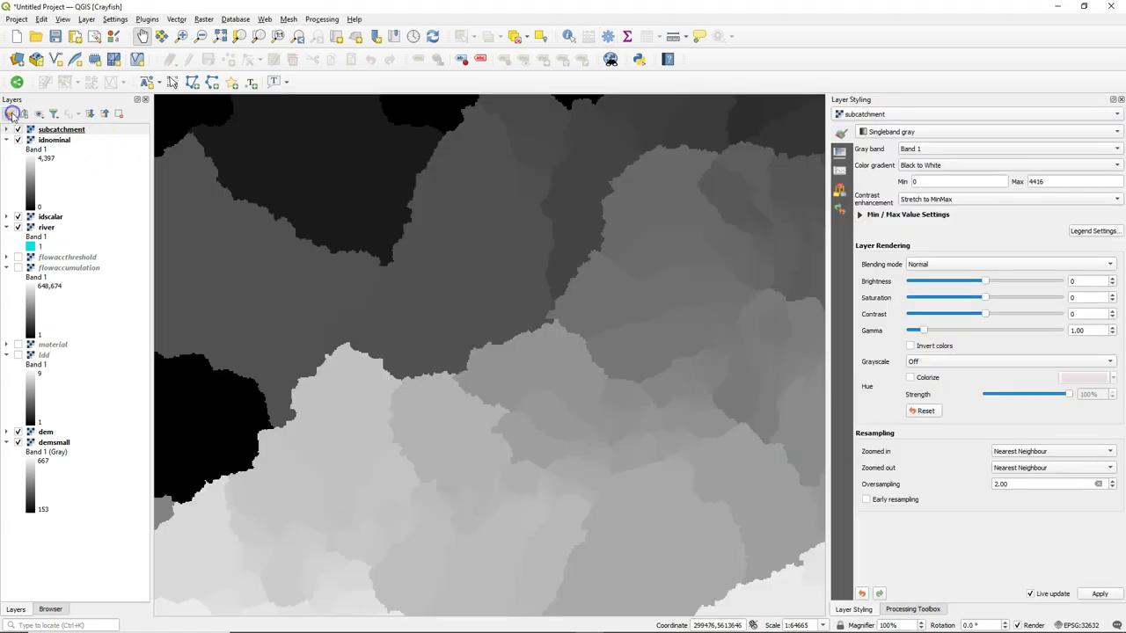
pyautogui.click(914, 132)
pyautogui.click(912, 123)
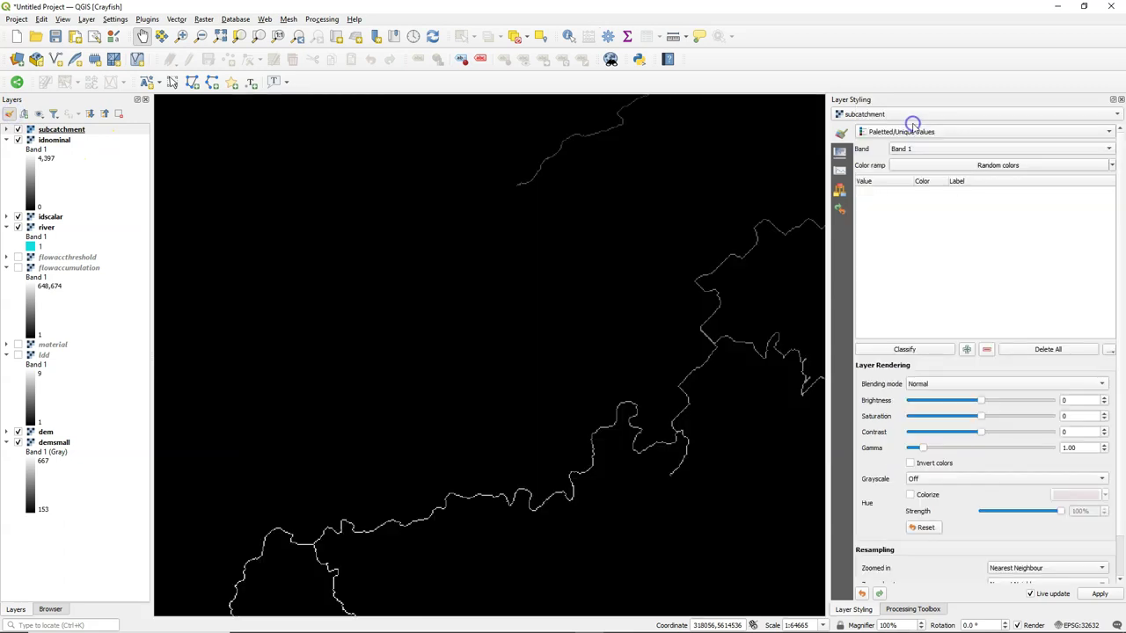
pyautogui.click(910, 349)
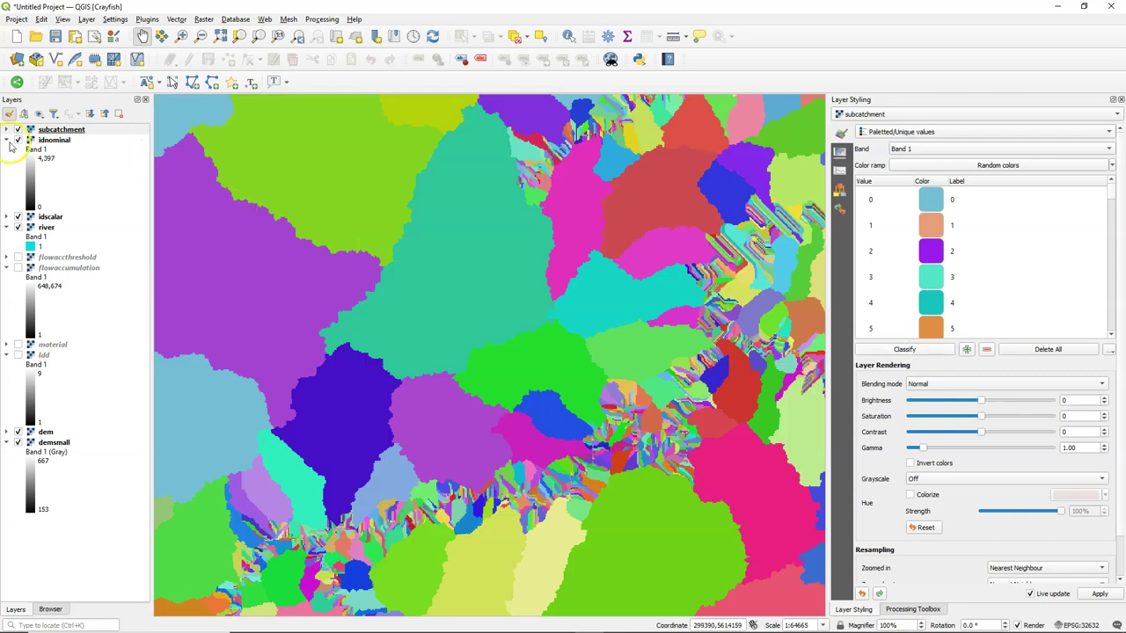
# Copy the subcatchment layer's colour style and paste it onto the idnominal layer.
pyautogui.rightClick(58, 130)
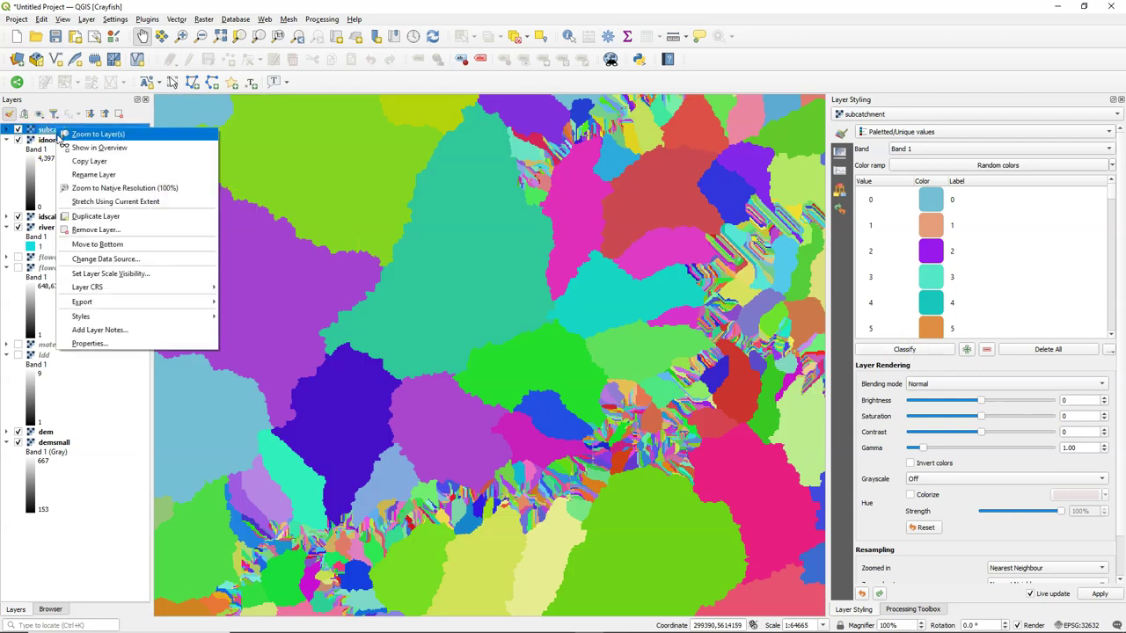
pyautogui.moveTo(115, 301)
pyautogui.click(252, 317)
pyautogui.click(53, 139)
pyautogui.rightClick(48, 141)
pyautogui.moveTo(123, 343)
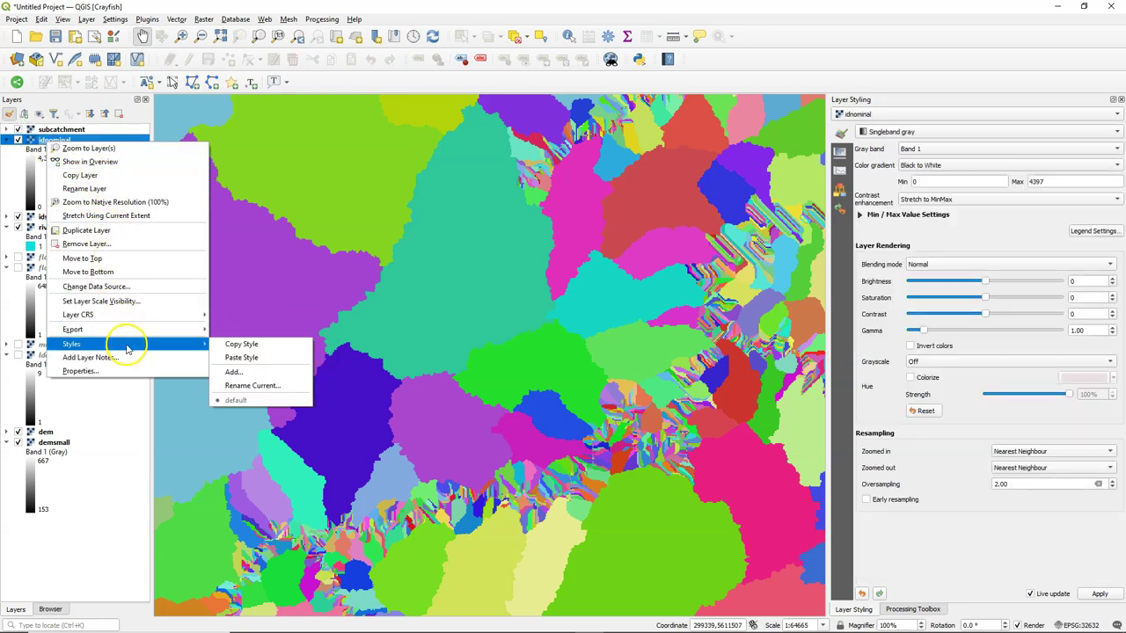
pyautogui.click(250, 357)
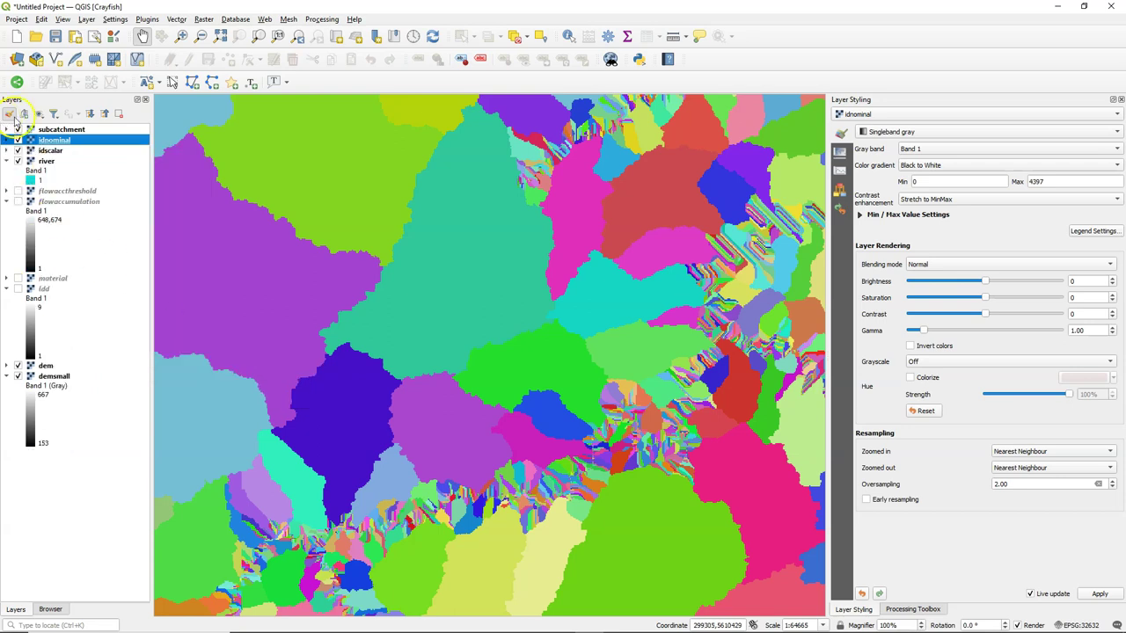
# Move idnominal above subcatchment and remove its 0 value class from the colours.
pyautogui.moveTo(51, 145); pyautogui.dragTo(81, 129)
pyautogui.click(72, 130)
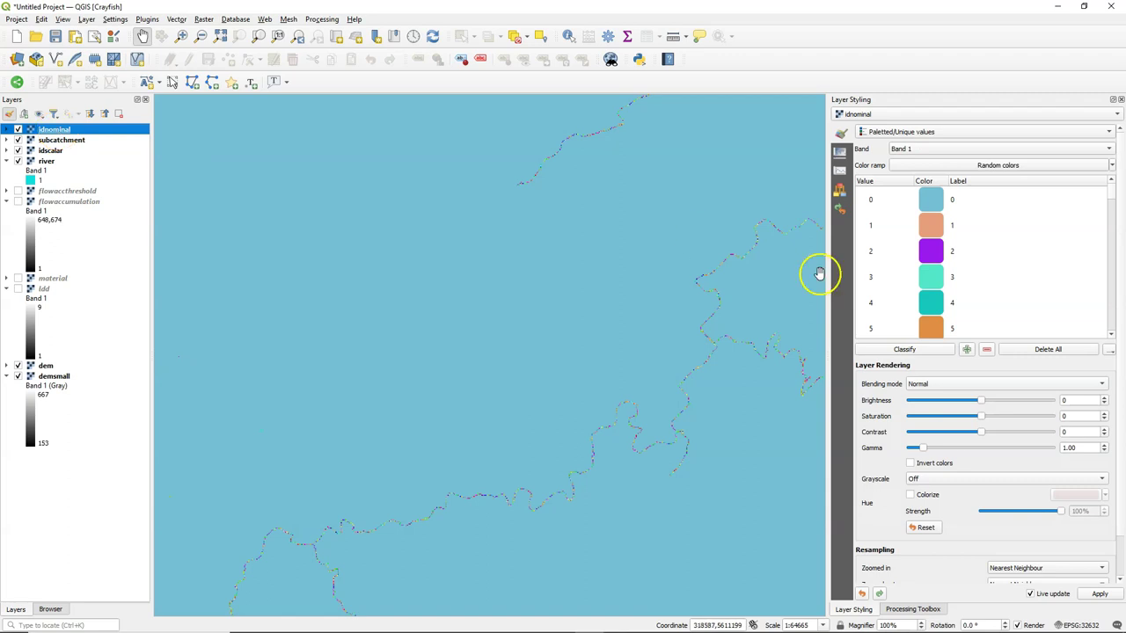
pyautogui.click(950, 193)
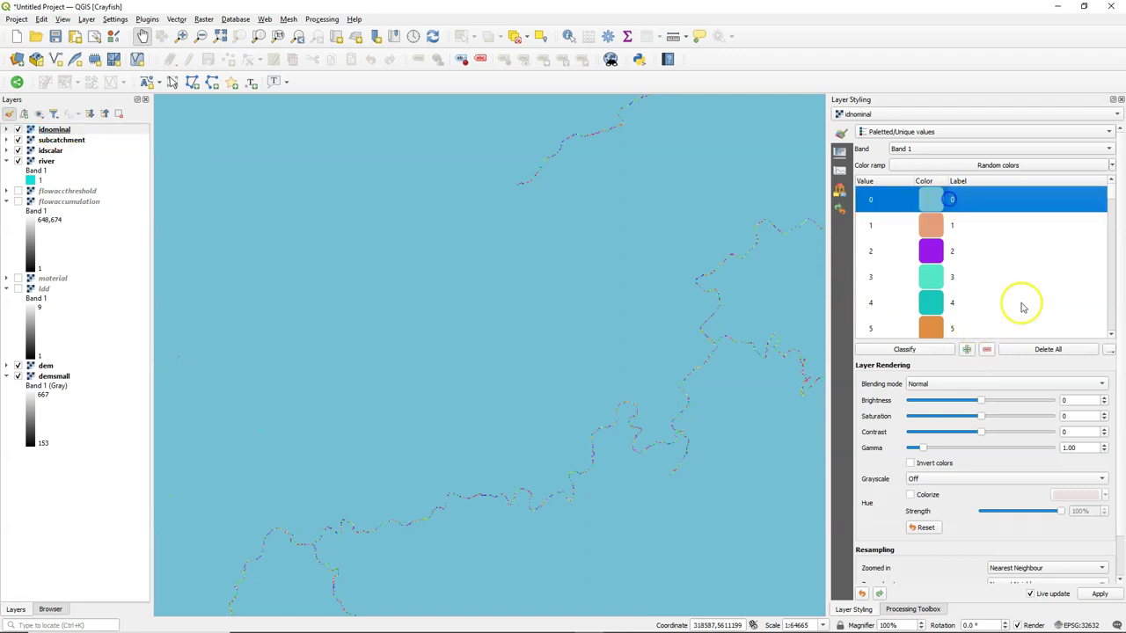
pyautogui.click(987, 350)
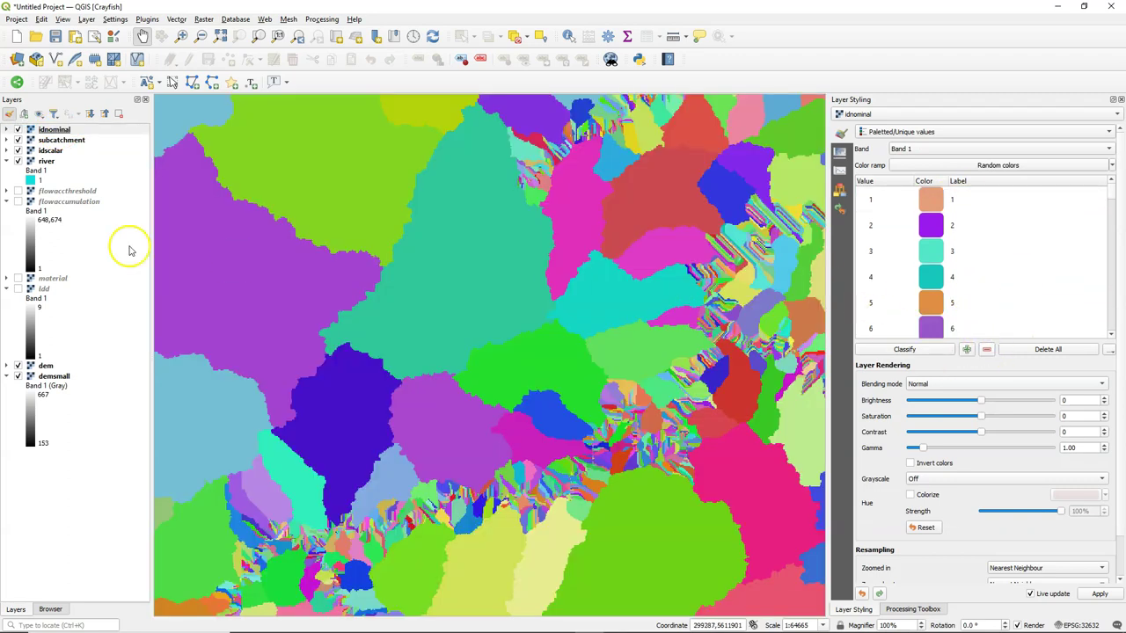
# Hide idnominal and toggle the subcatchment layer off and on to compare them.
pyautogui.scroll(1, 627, 437)
pyautogui.scroll(1, 627, 437)
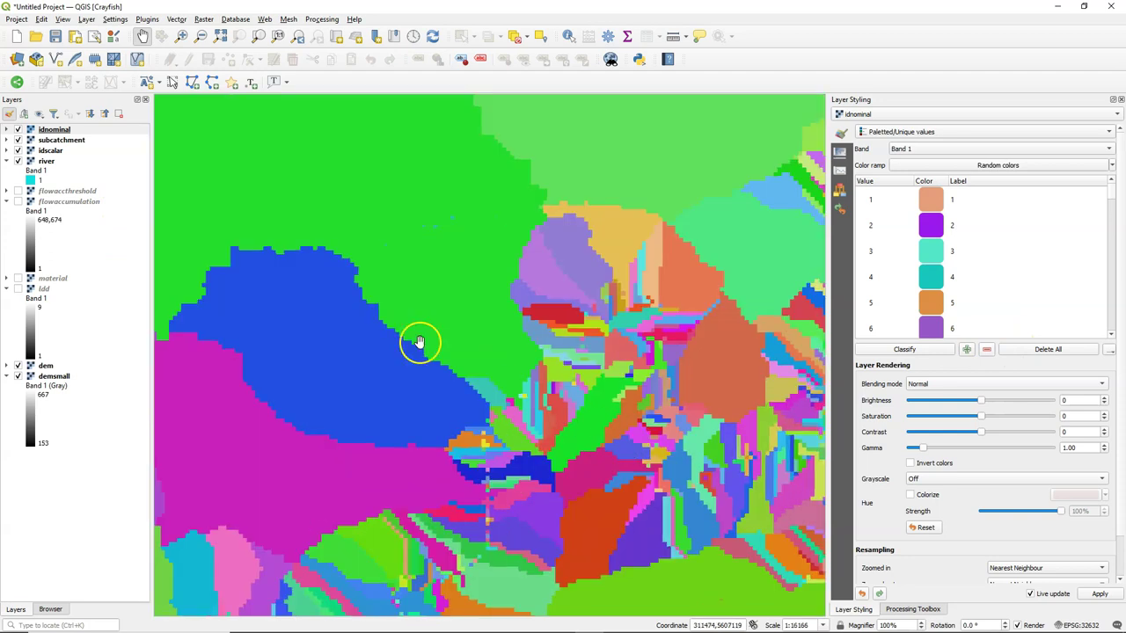
pyautogui.click(18, 130)
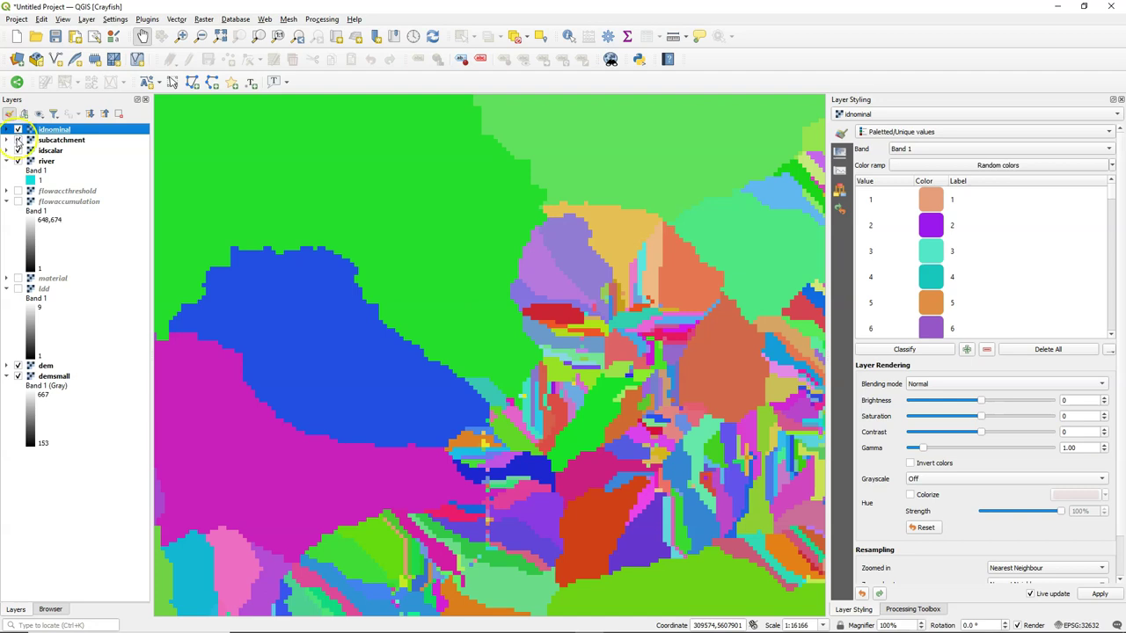
pyautogui.click(18, 140)
pyautogui.click(18, 140)
# Bring the Processing Toolbox with the PCRaster tools back into view.
pyautogui.scroll(-1, 583, 302)
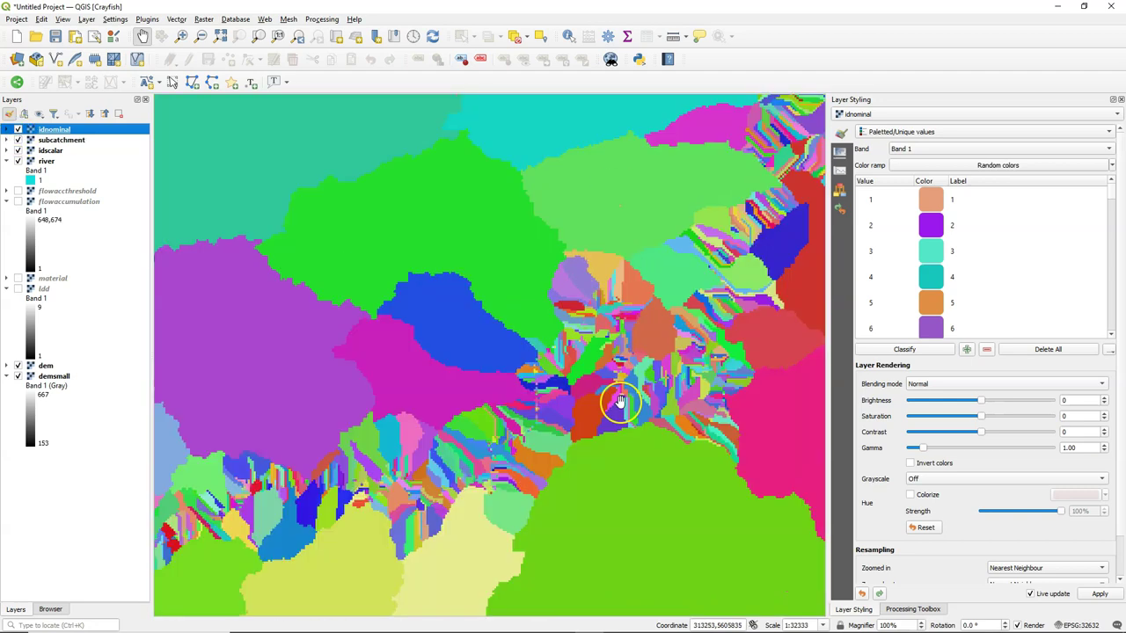
pyautogui.scroll(-1, 623, 420)
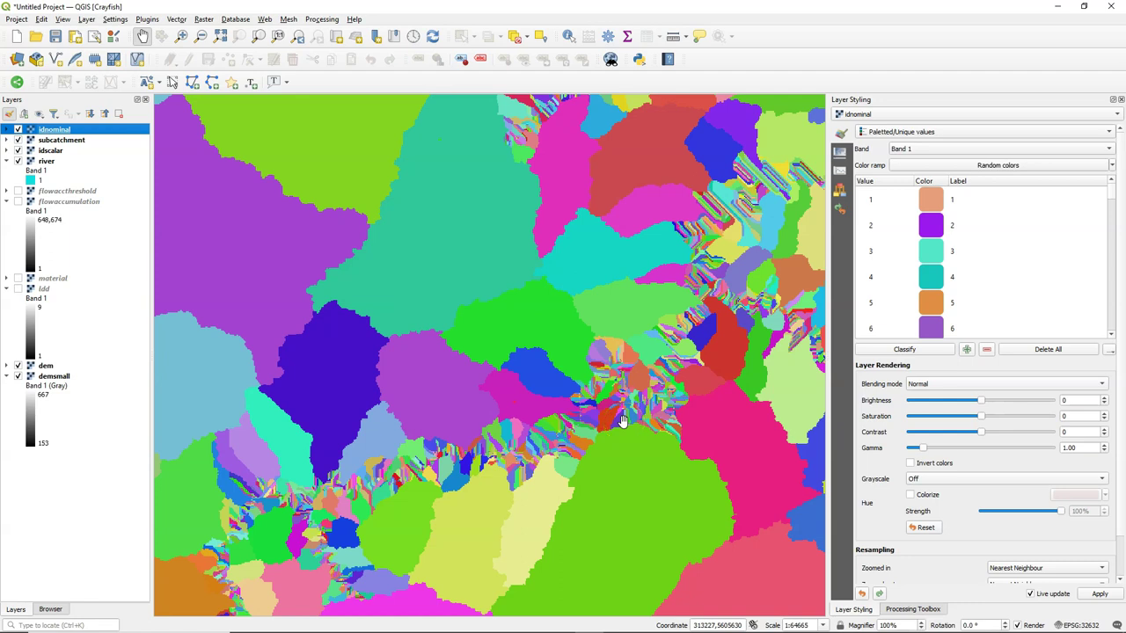
pyautogui.click(621, 420)
pyautogui.click(913, 609)
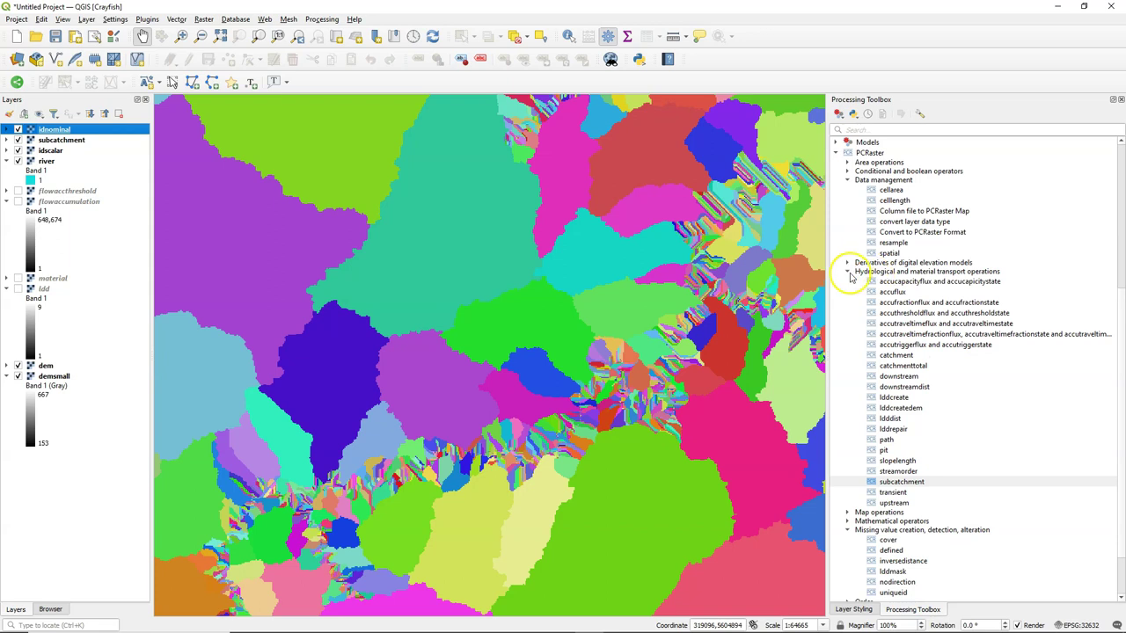
# Open PCRaster areaminimum and set subcatchment as the class layer.
pyautogui.click(847, 163)
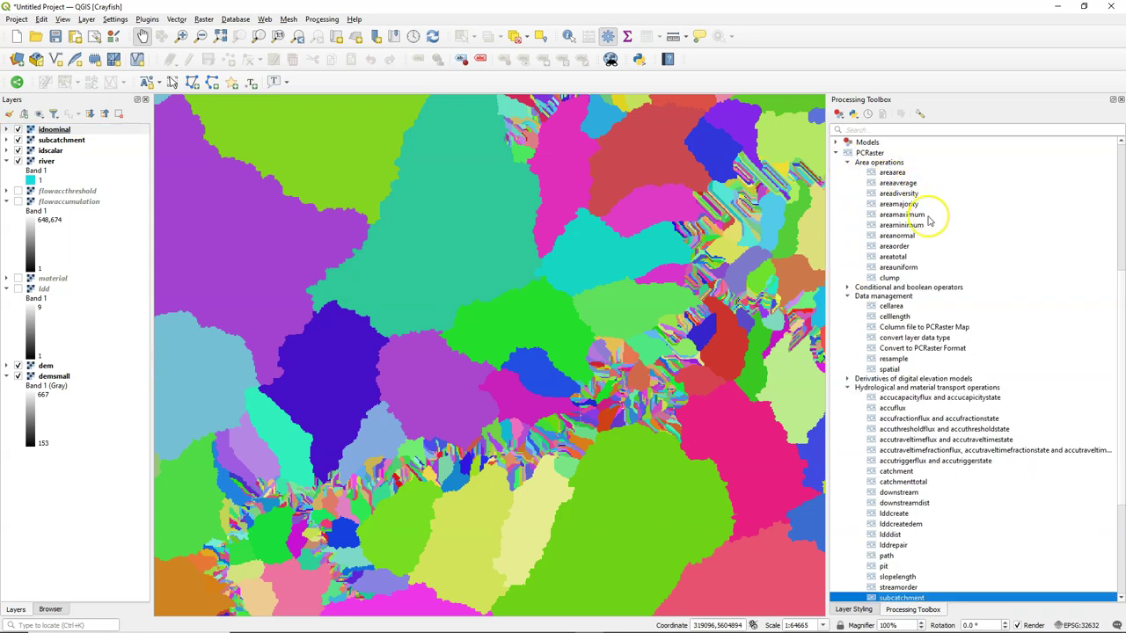
pyautogui.click(890, 226)
pyautogui.doubleClick(907, 227)
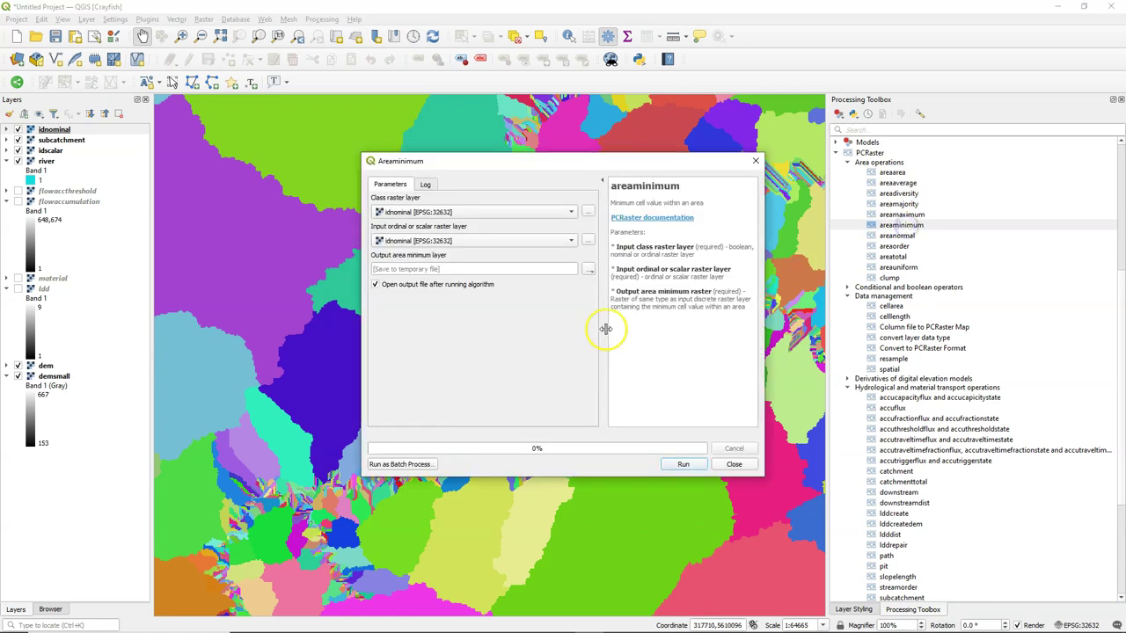
pyautogui.click(399, 215)
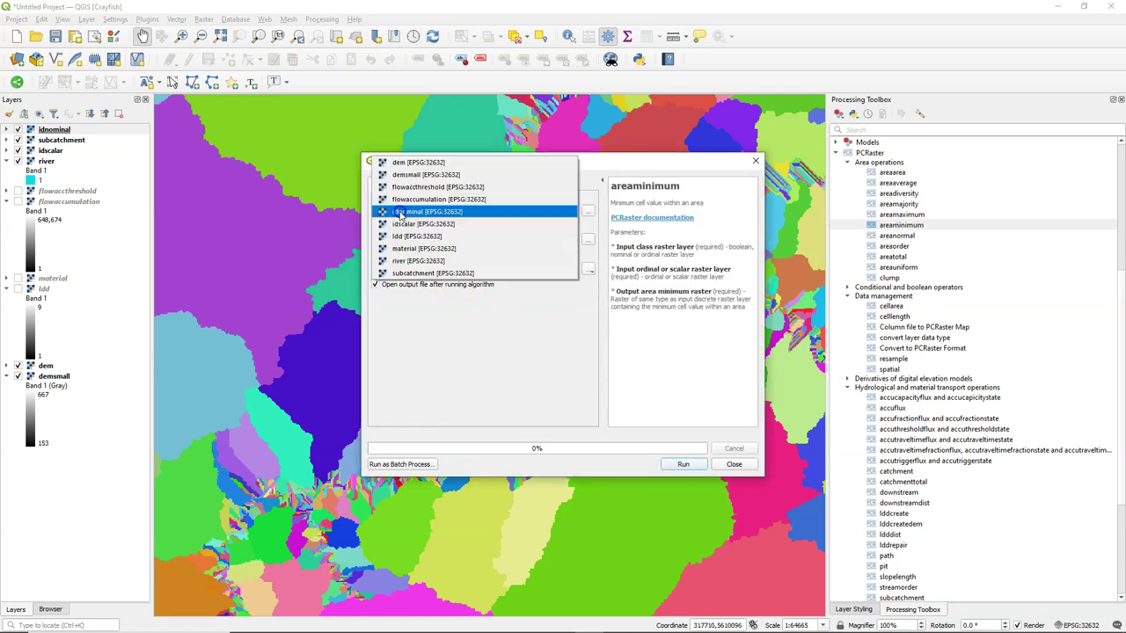
pyautogui.click(431, 276)
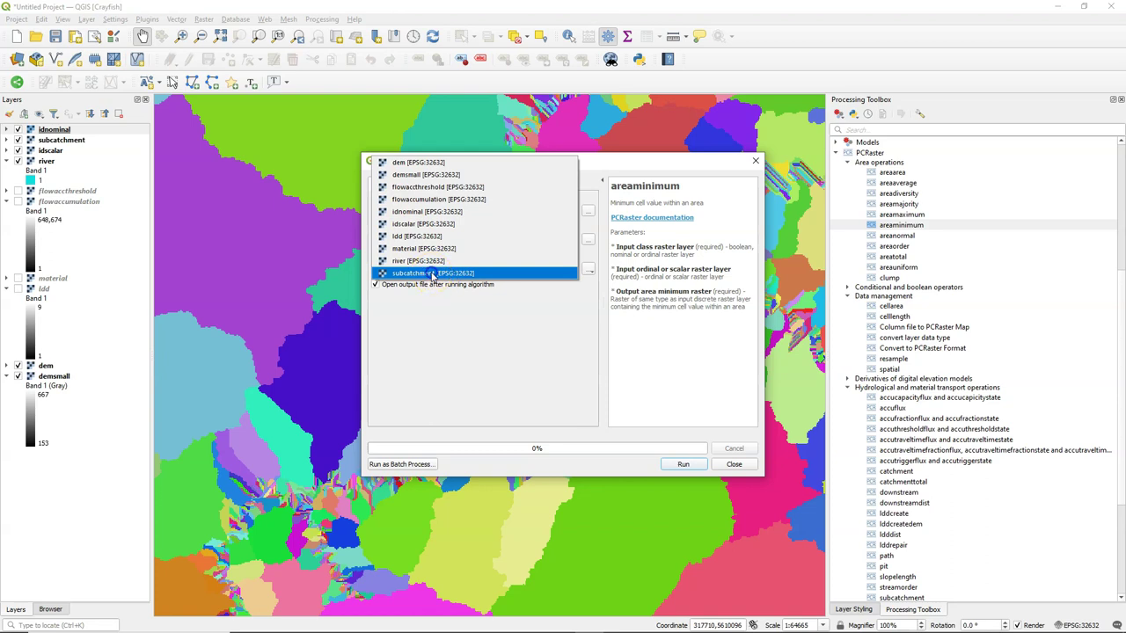
pyautogui.click(432, 275)
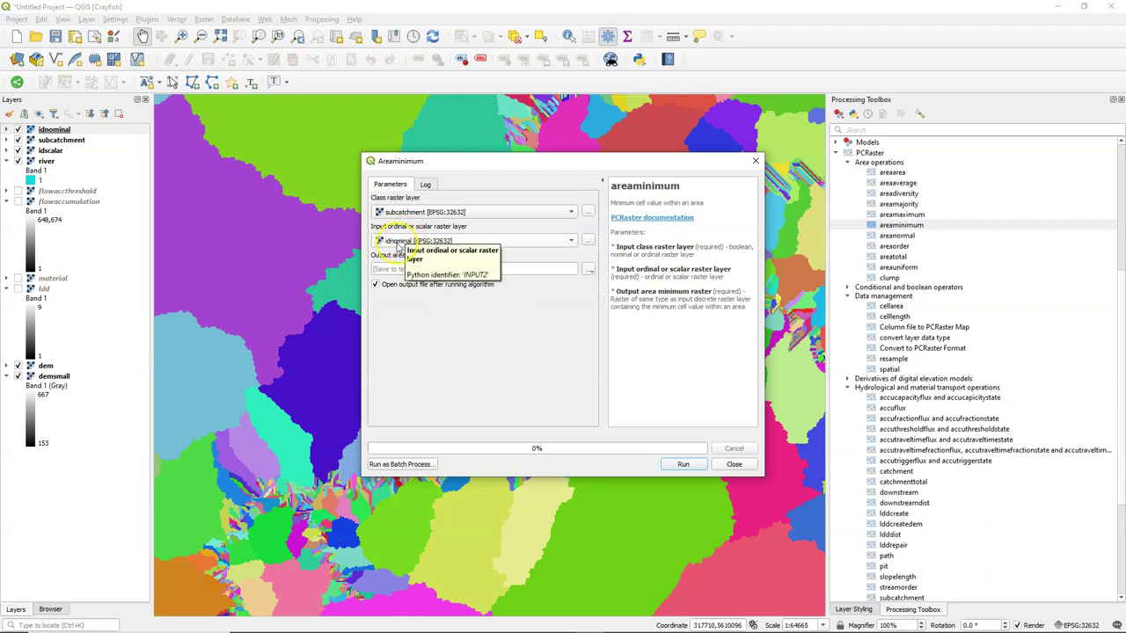
# Use dem as the input and run areaminimum, saving the output as D:/HAND/zdrainage.map.
pyautogui.click(398, 247)
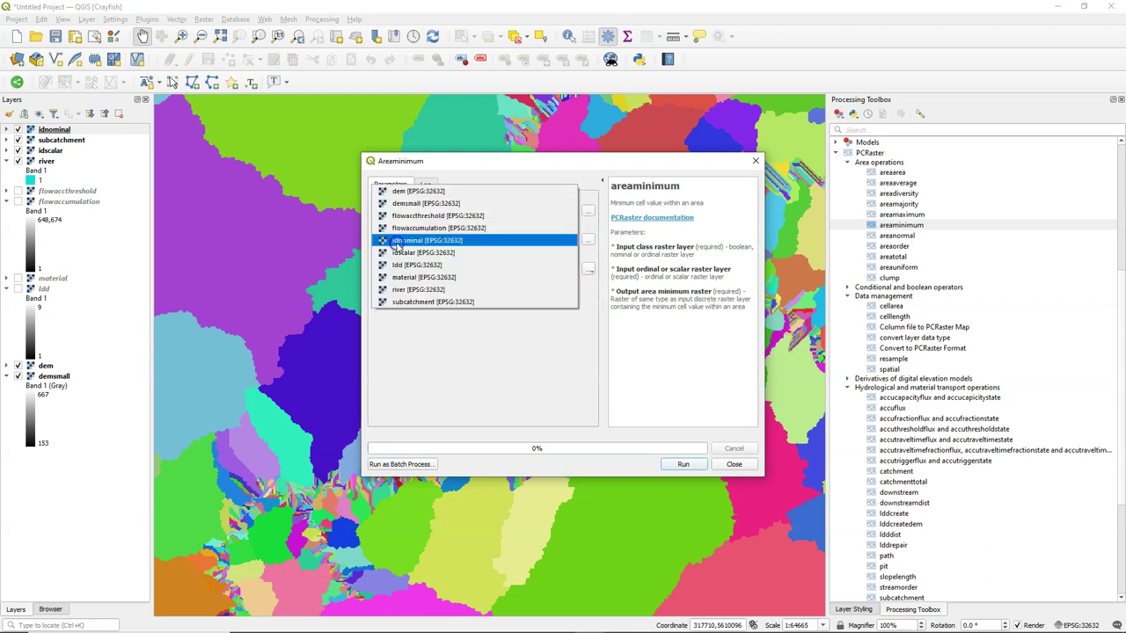
pyautogui.click(411, 192)
pyautogui.click(587, 269)
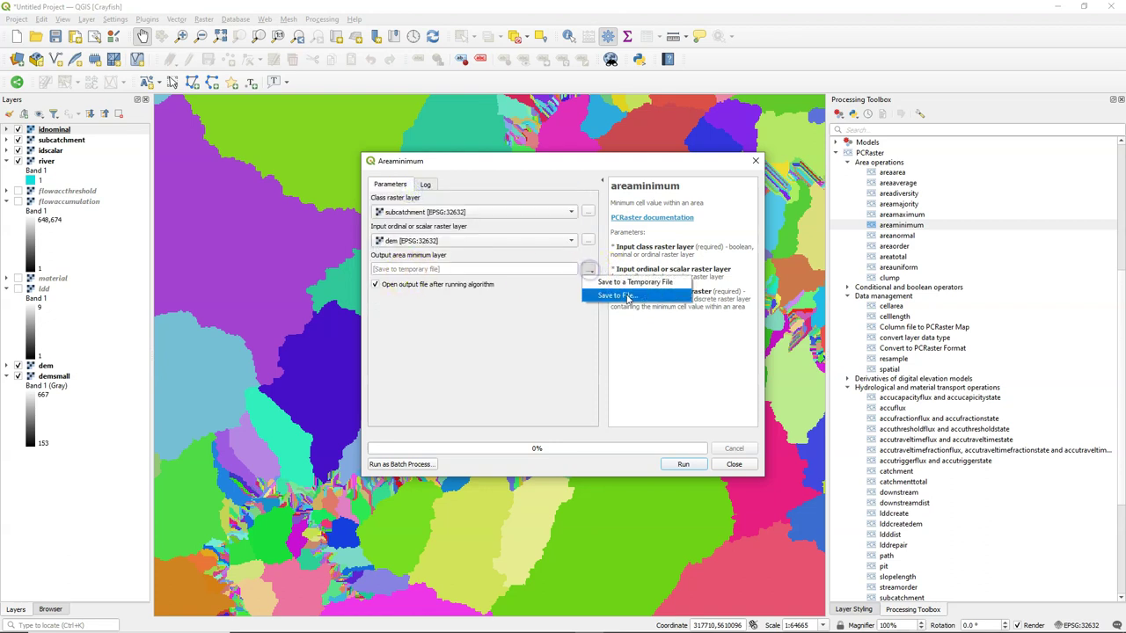
pyautogui.click(625, 296)
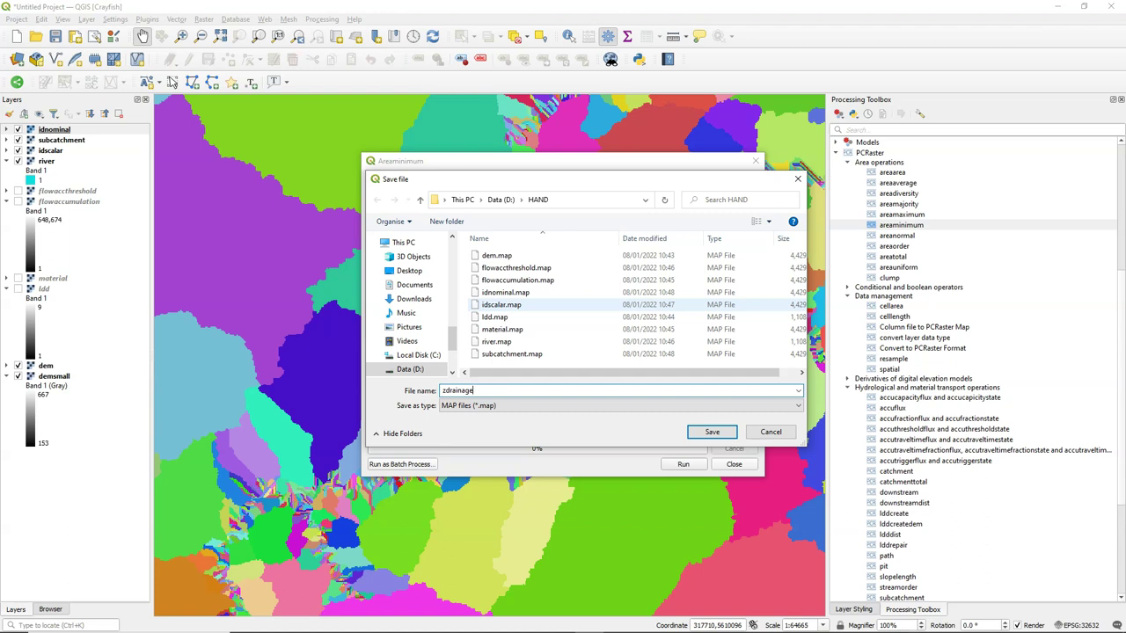
pyautogui.click(711, 432)
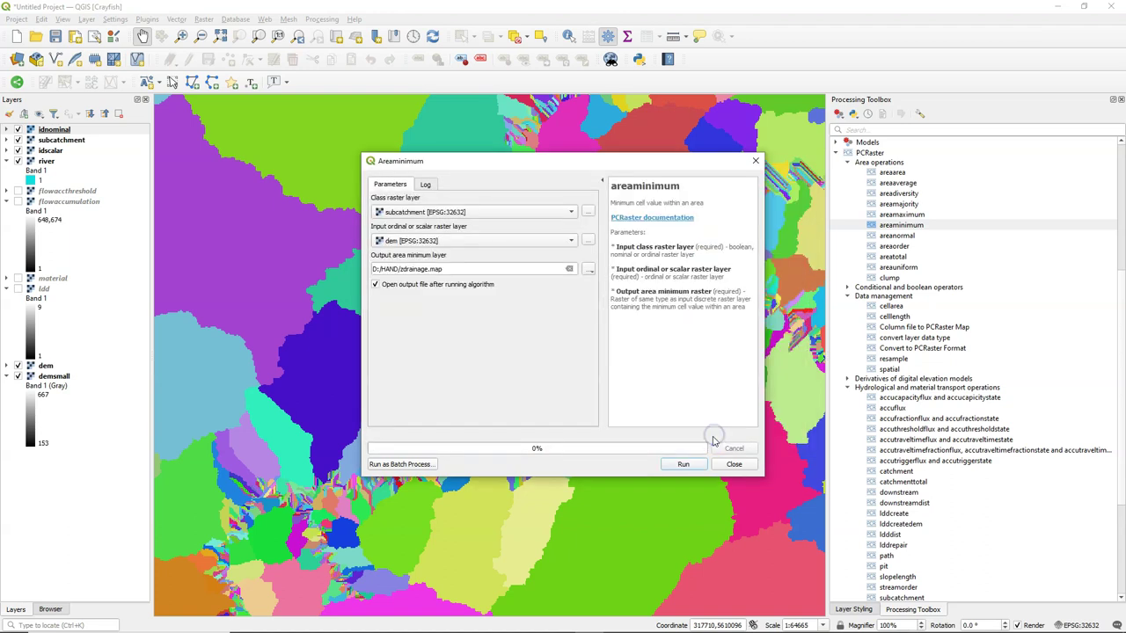
pyautogui.click(681, 464)
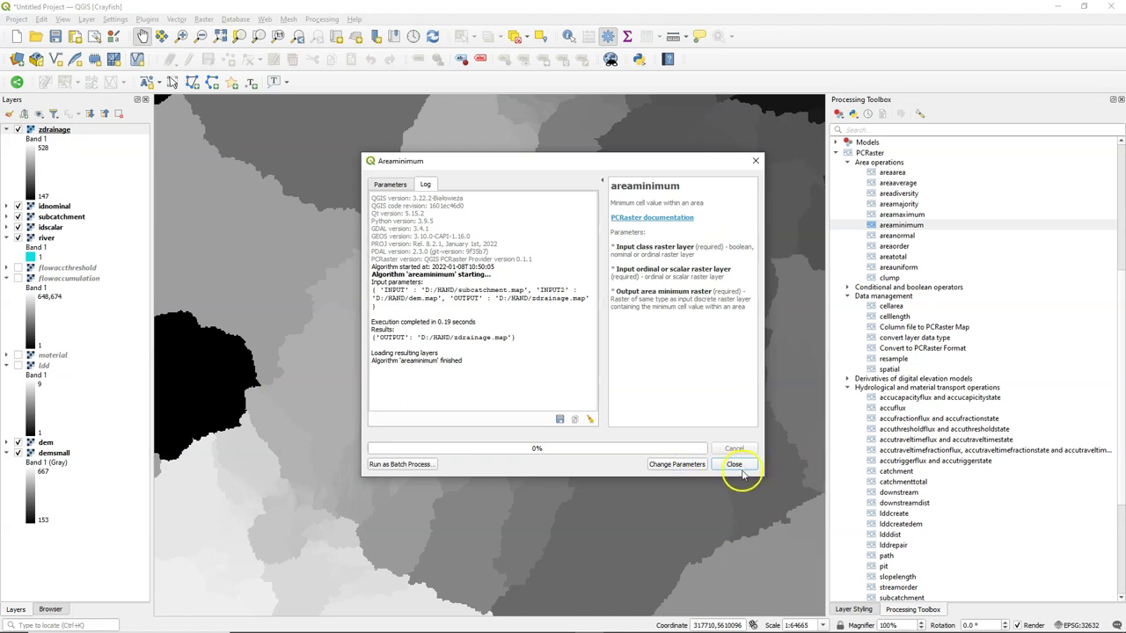
pyautogui.click(735, 464)
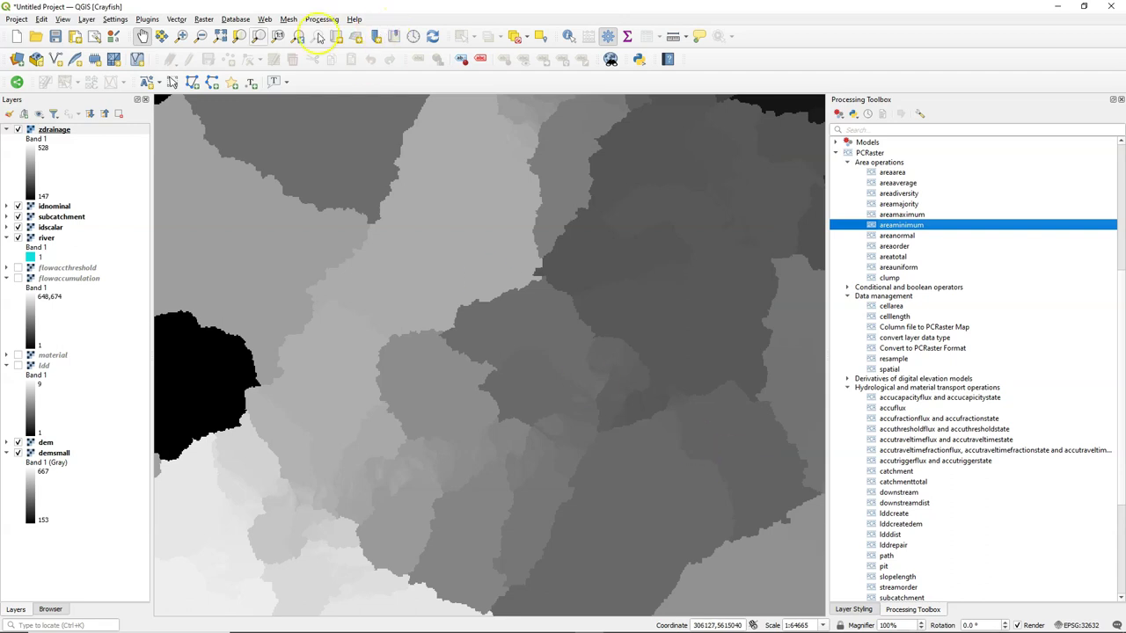
pyautogui.click(203, 21)
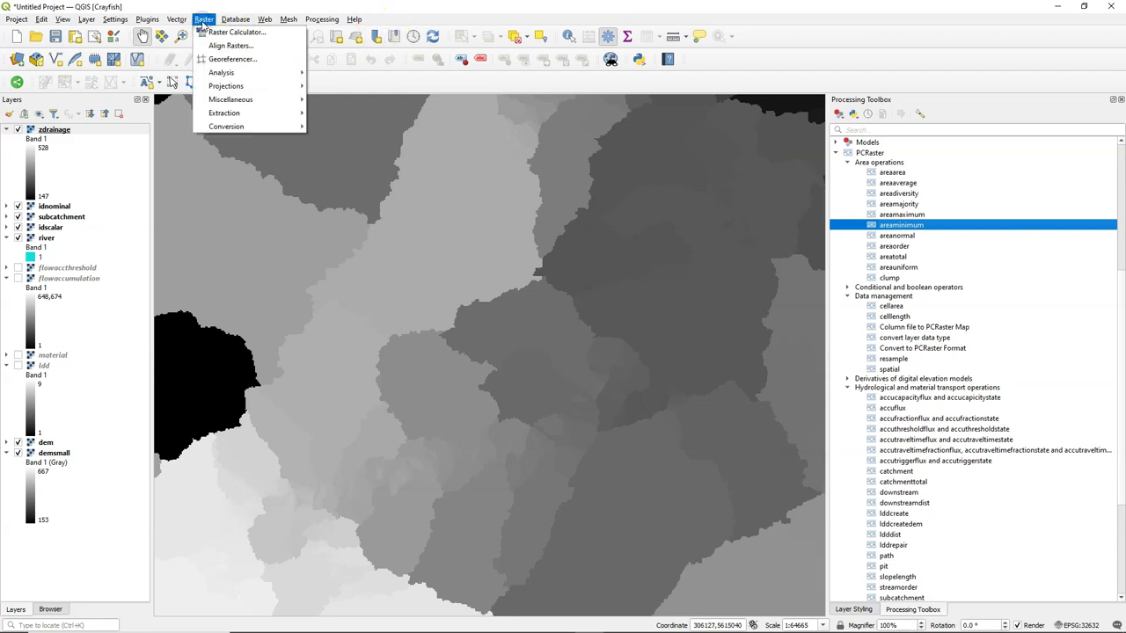
# Compute "dem@1" - "zdrainage@1" in the Raster Calculator, saving the output as hand.tif.
pyautogui.click(225, 33)
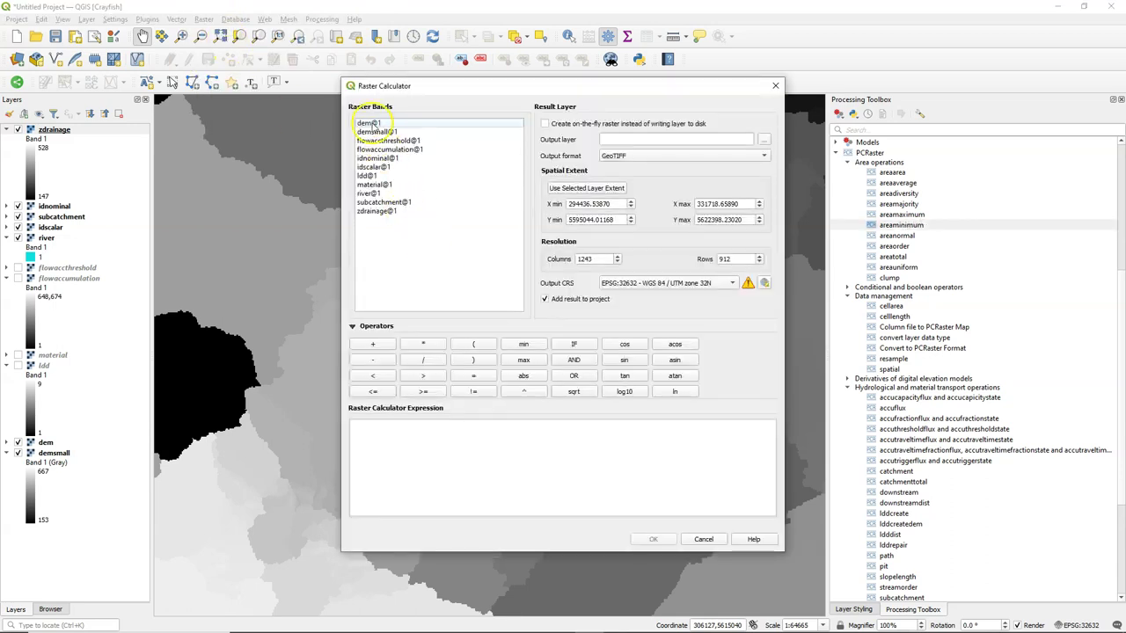
pyautogui.doubleClick(370, 124)
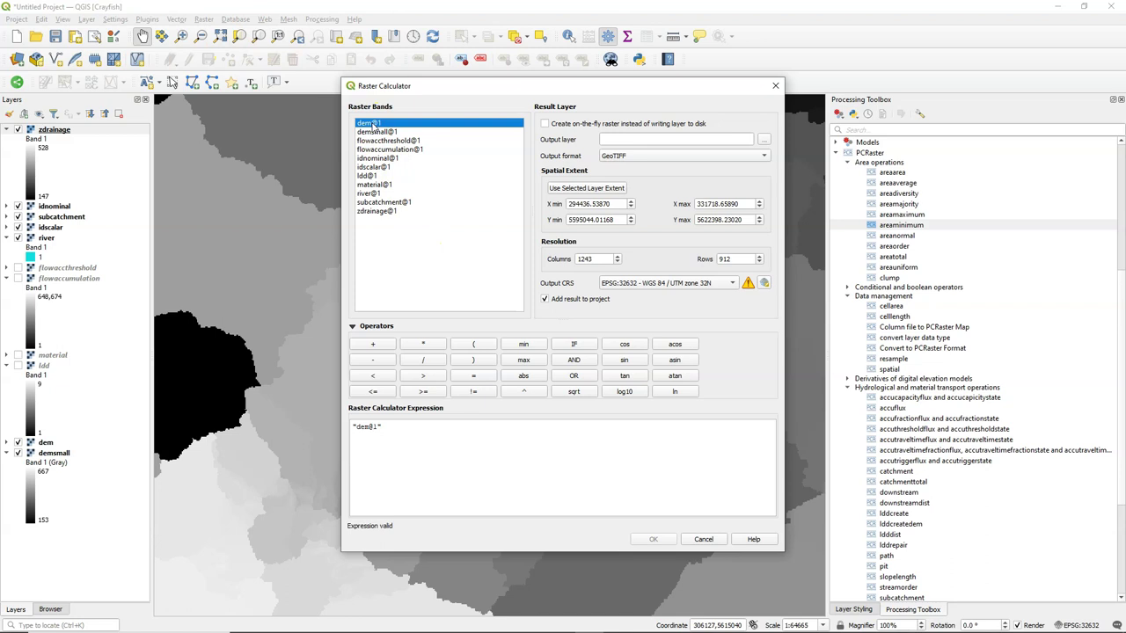
pyautogui.click(374, 360)
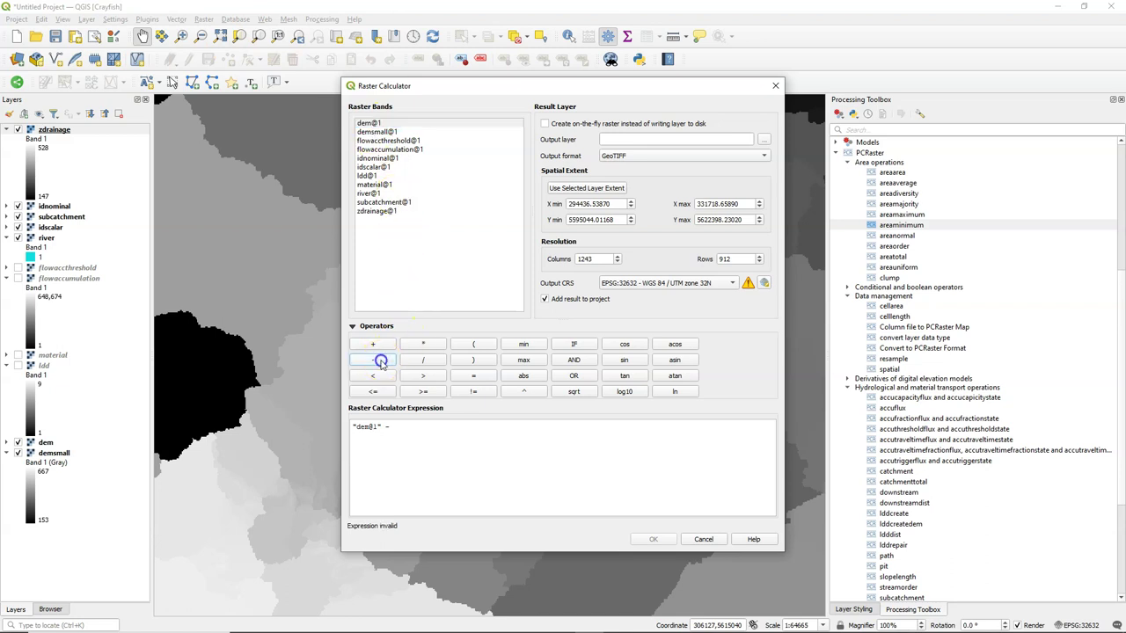
pyautogui.doubleClick(376, 211)
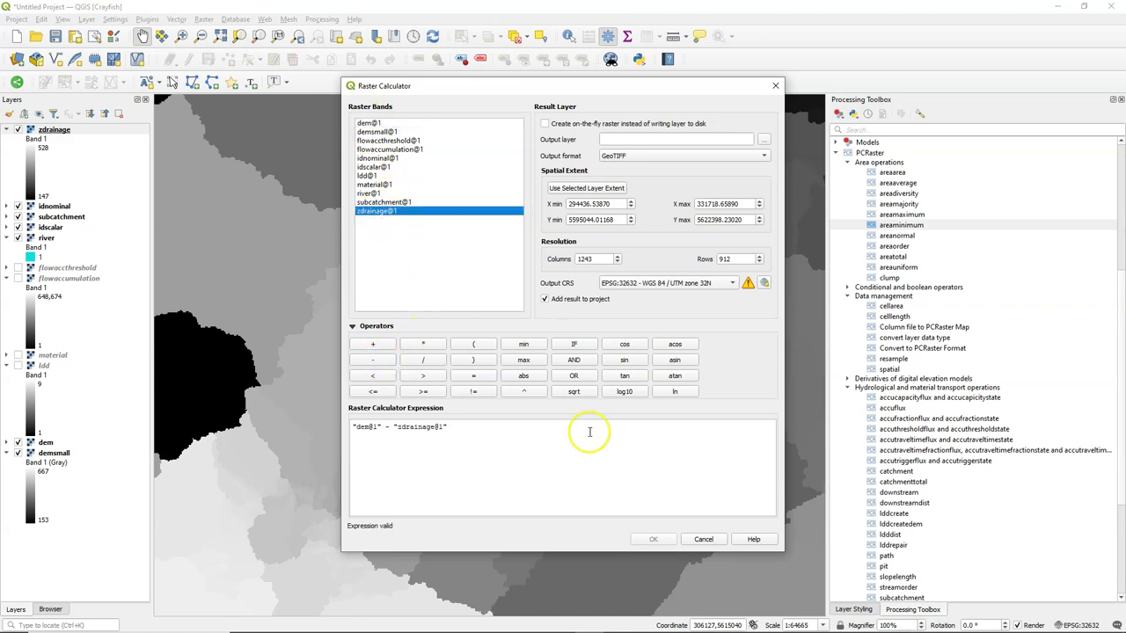
pyautogui.click(763, 139)
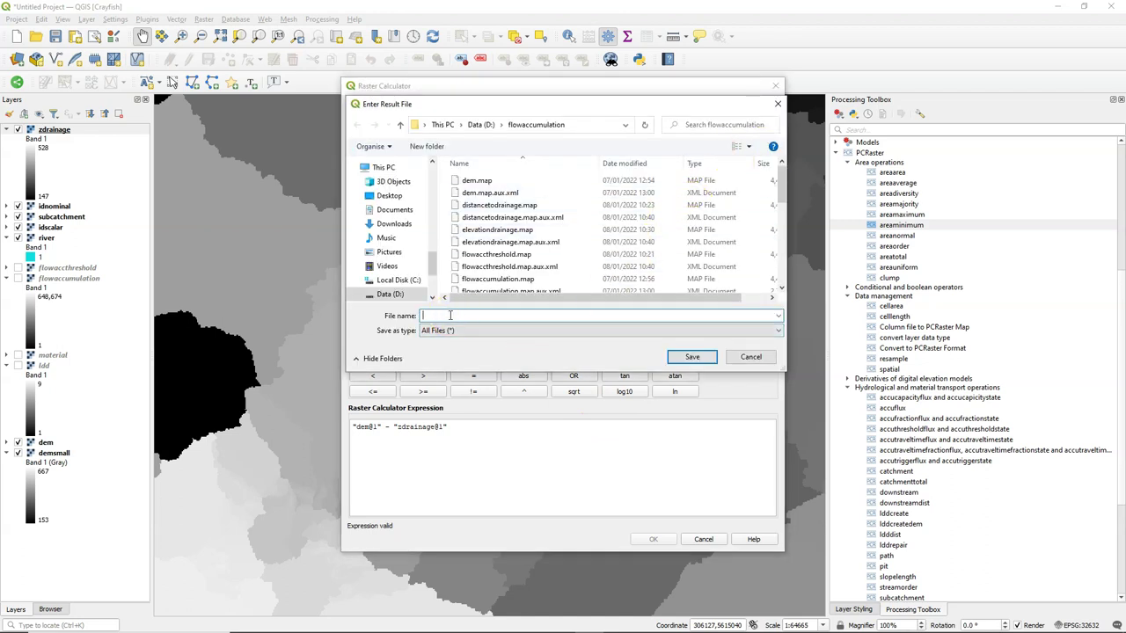
pyautogui.write('hand.tif')
pyautogui.click(699, 357)
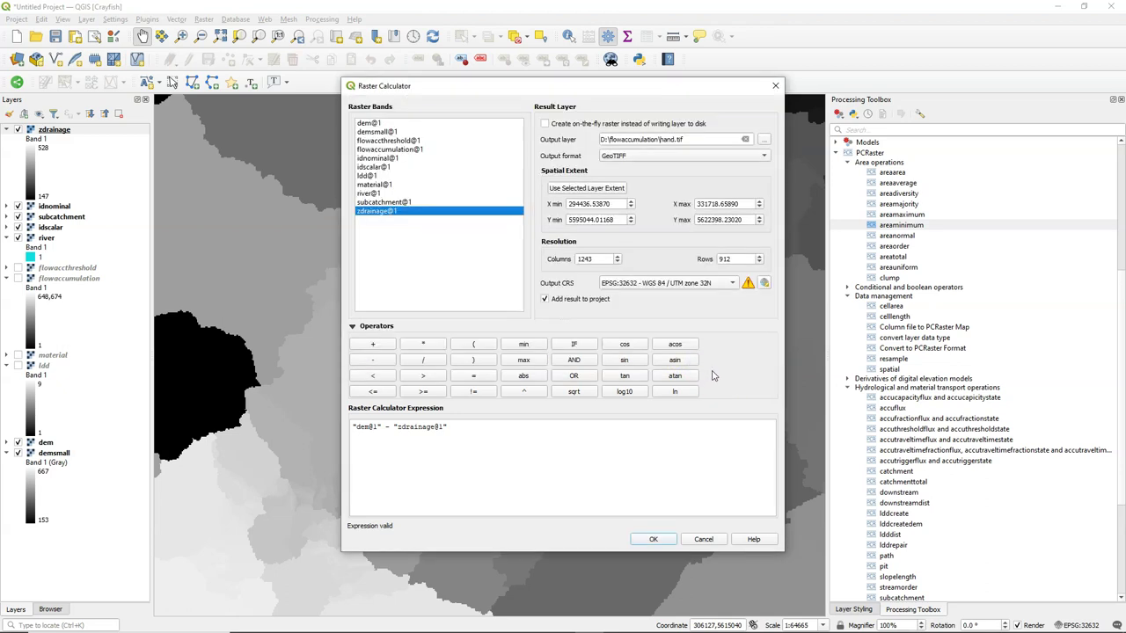
pyautogui.click(653, 539)
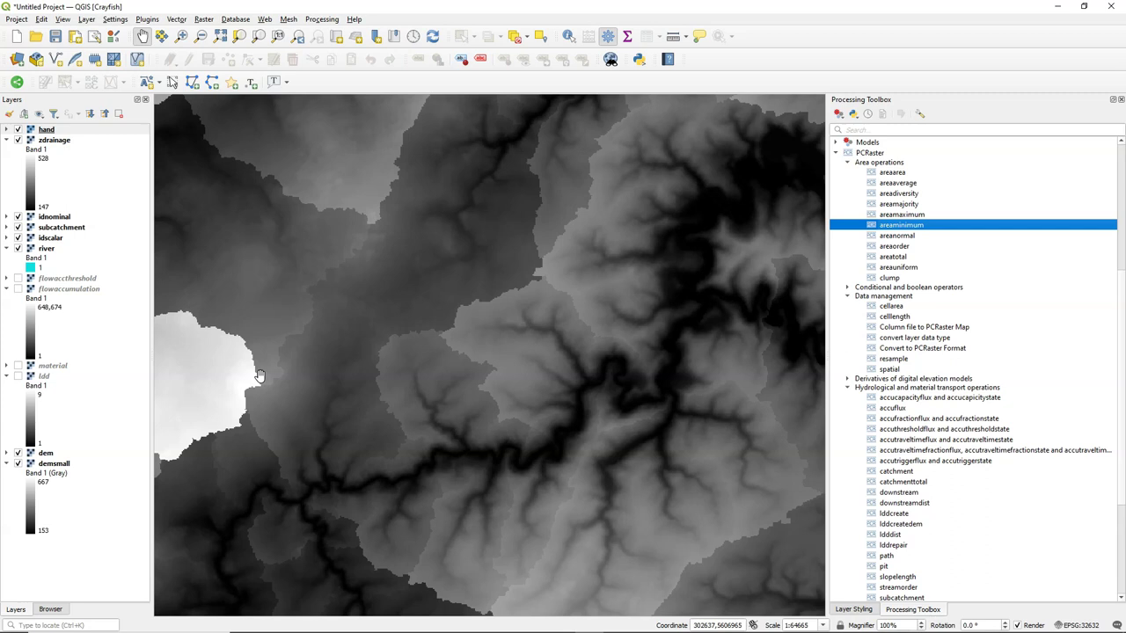
pyautogui.click(80, 163)
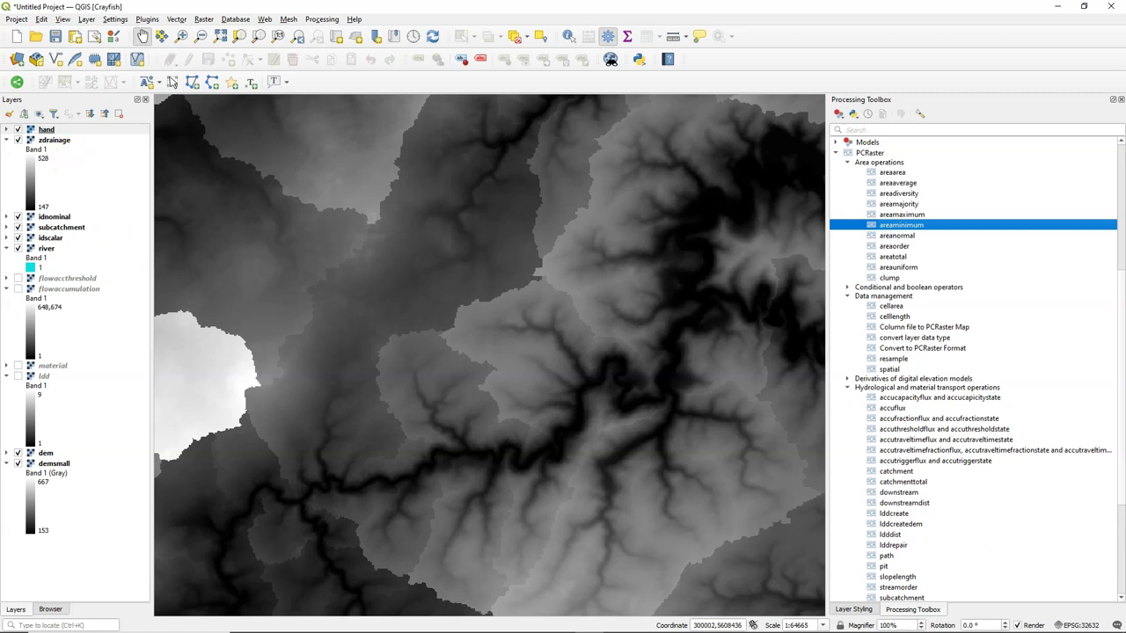